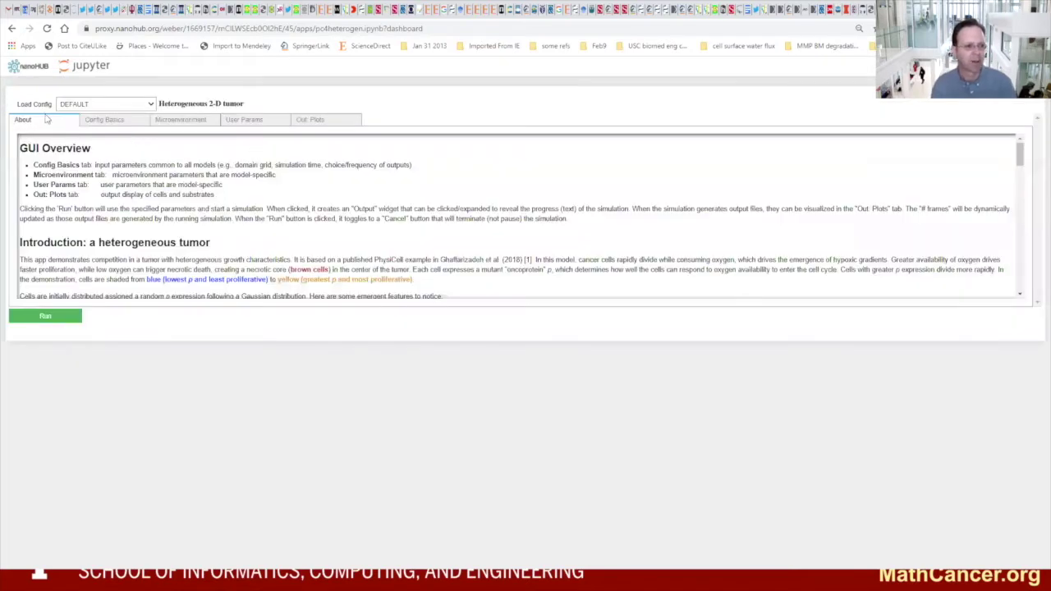
Set the simulation's maximum time to 5760 minutes in the basic configuration.
click(105, 121)
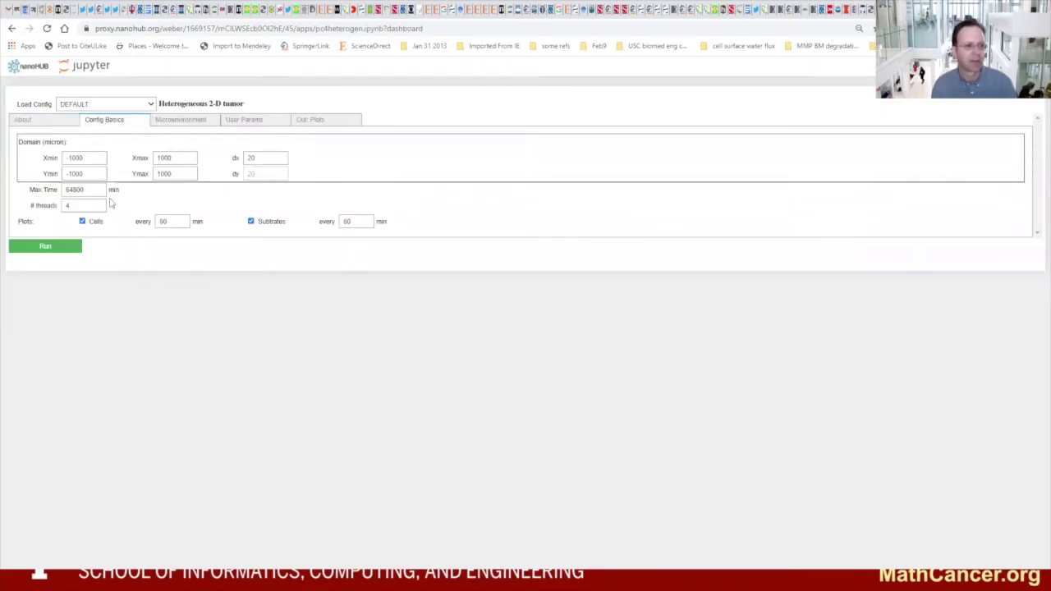
key(alt+Tab)
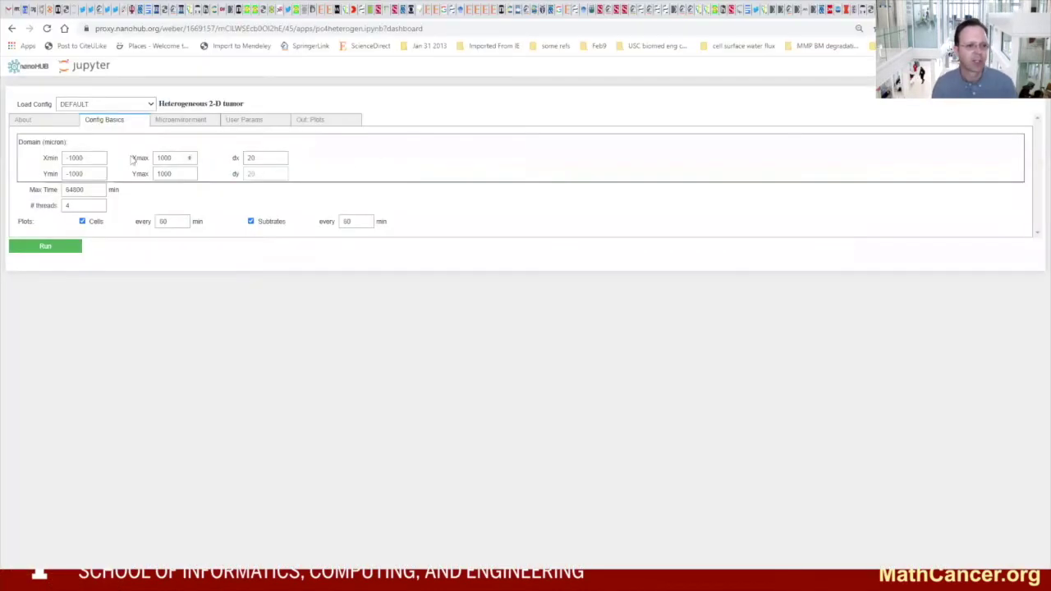
key(alt+Tab)
double_click(77, 187)
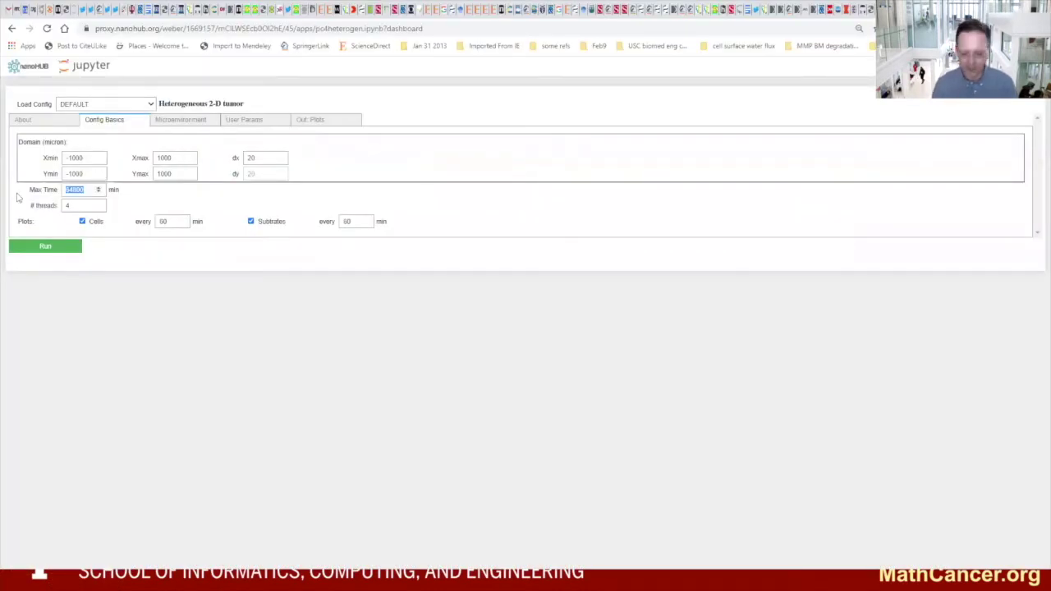
text(5760)
key(Tab)
Check the exercise slide, try to set the cell plot interval to 120 minutes, and set the substrate plot interval to 120 minutes.
key(alt+Tab)
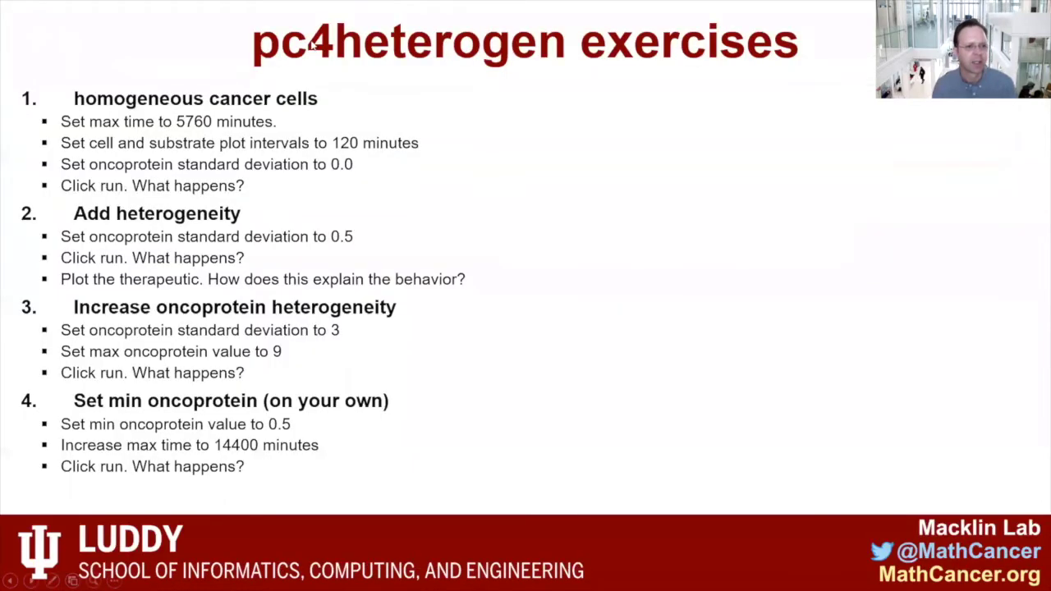
key(alt+Tab)
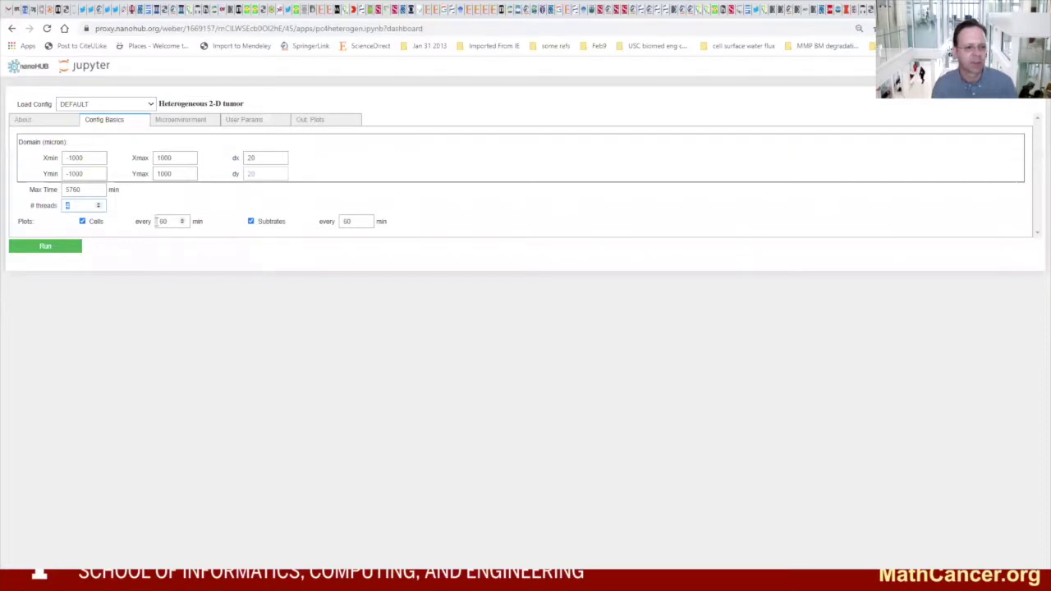
key(alt+Tab)
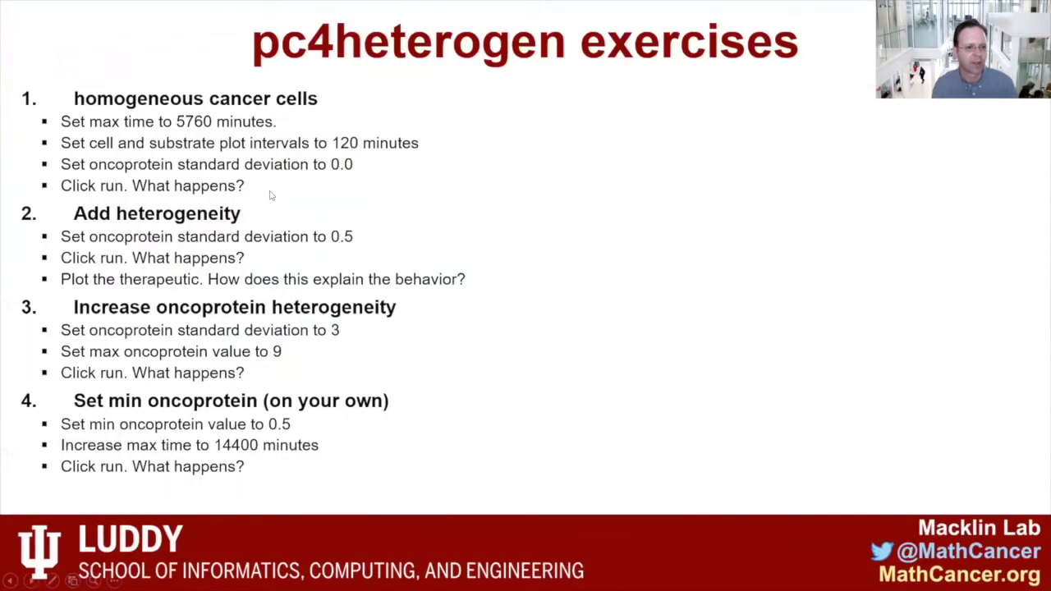
key(alt+Tab)
double_click(176, 222)
text(120)
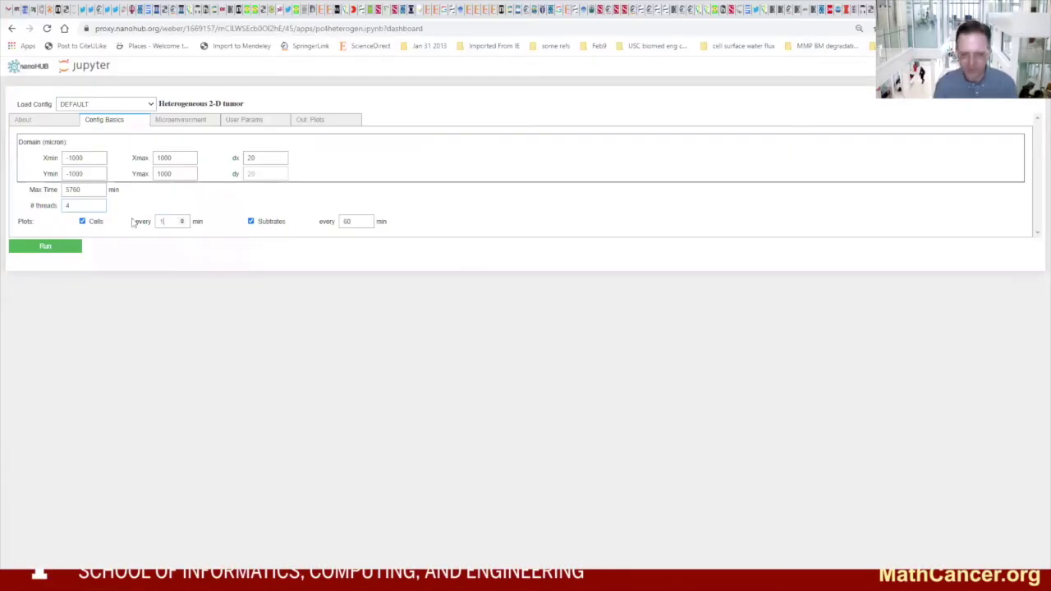
double_click(353, 221)
text(120)
Set the oncoprotein standard deviation to 0 in the user parameters and run the simulation.
key(alt+Tab)
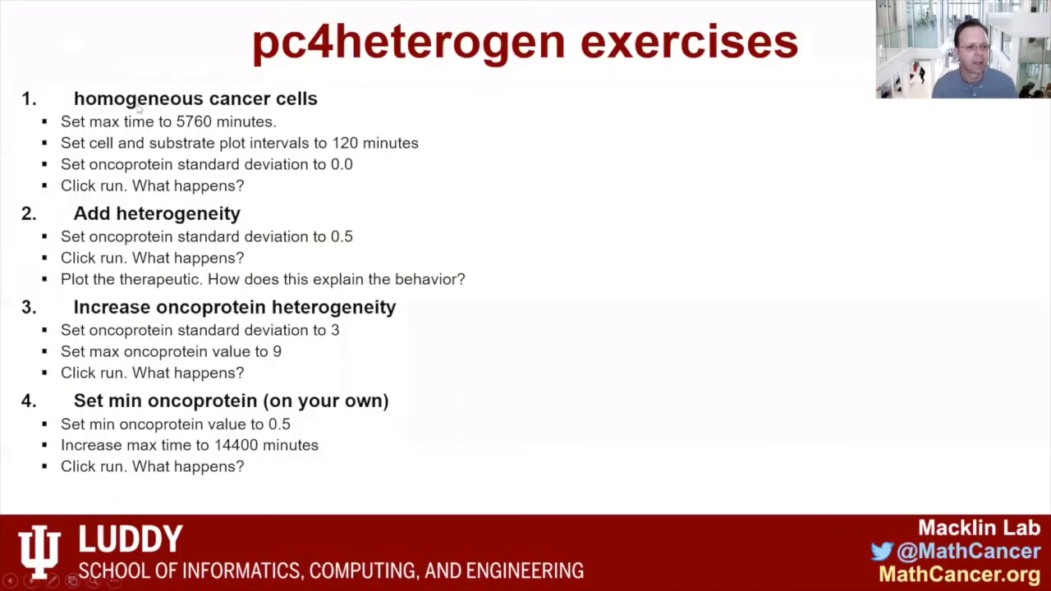
key(alt+Tab)
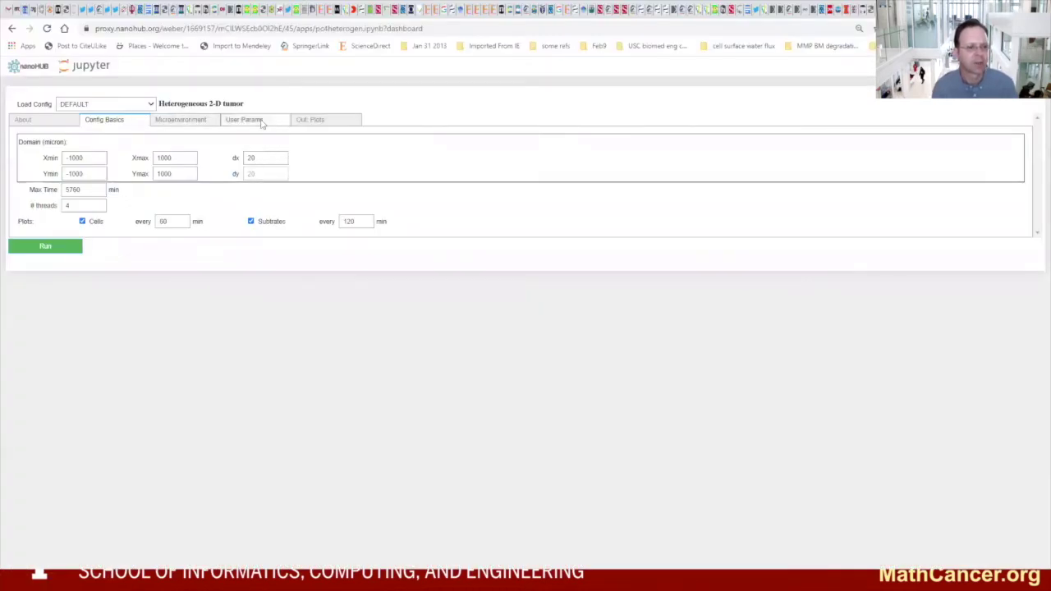
click(261, 122)
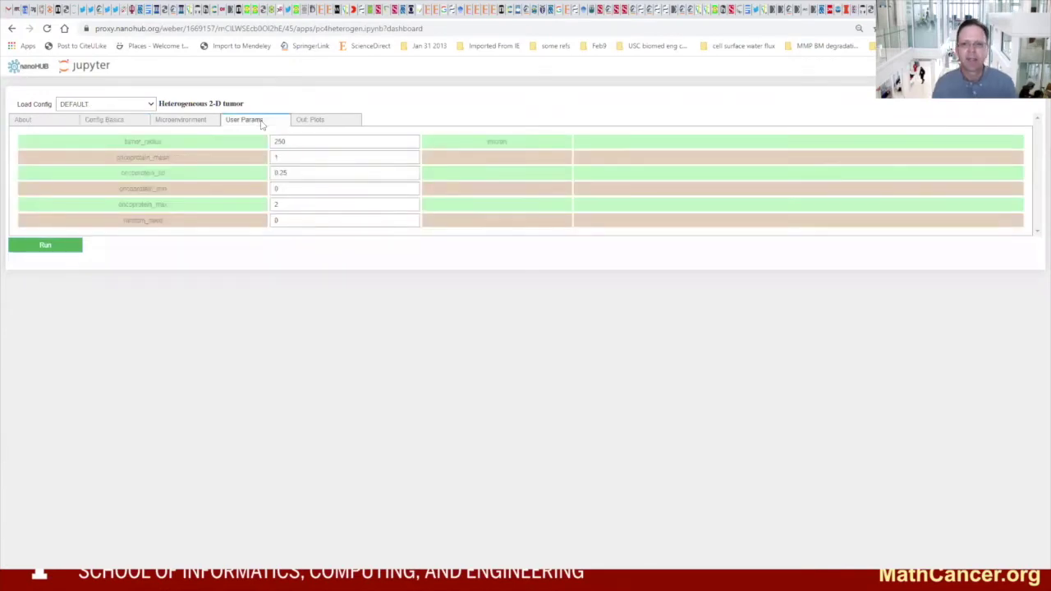
drag(315, 174, 252, 169)
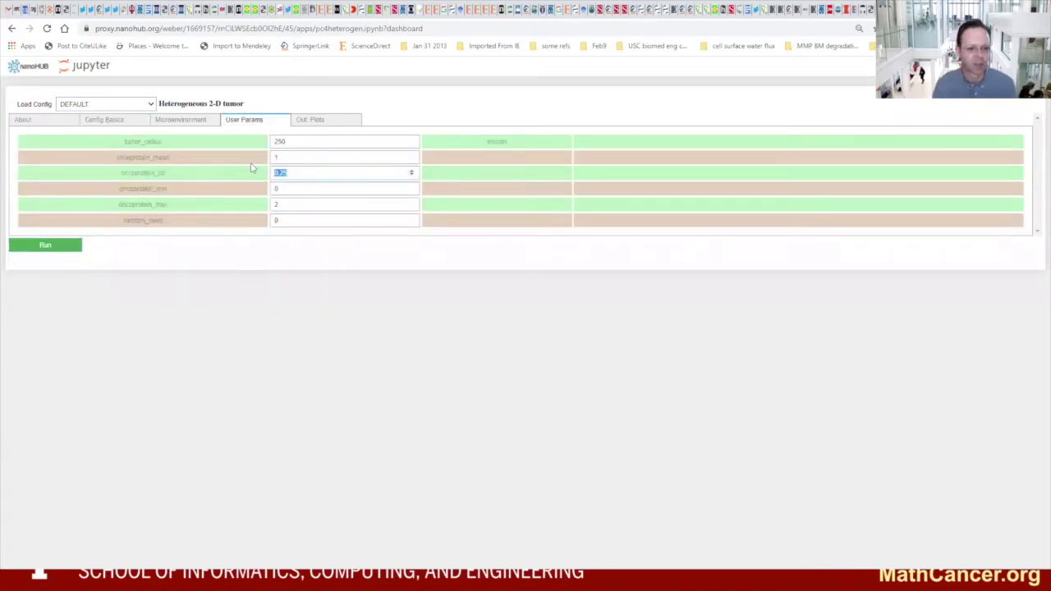
text(0)
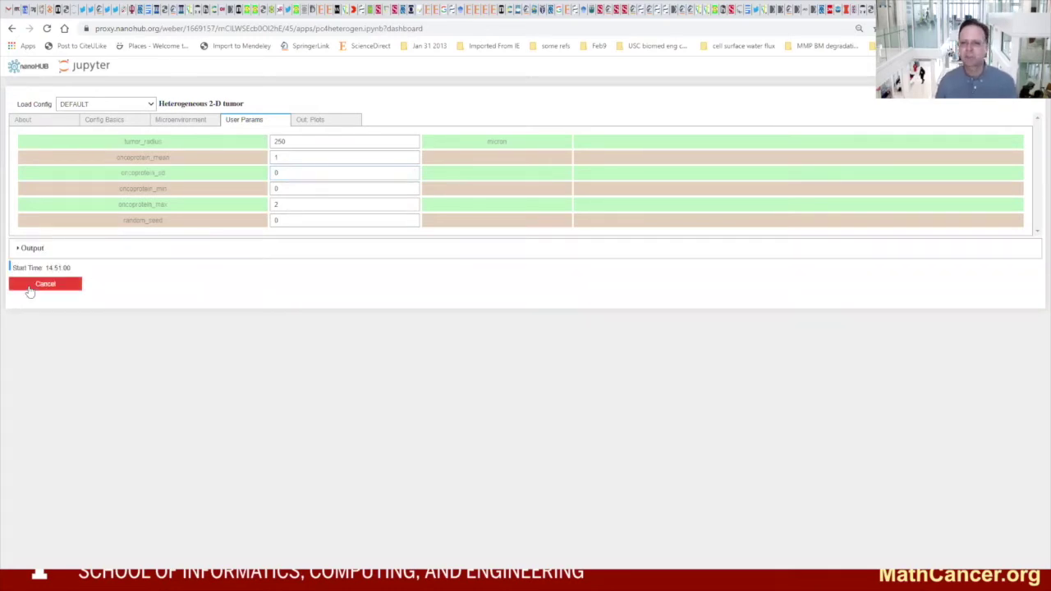
Review the run's output log to its end and display frame 1 of the oxygen plot.
click(18, 248)
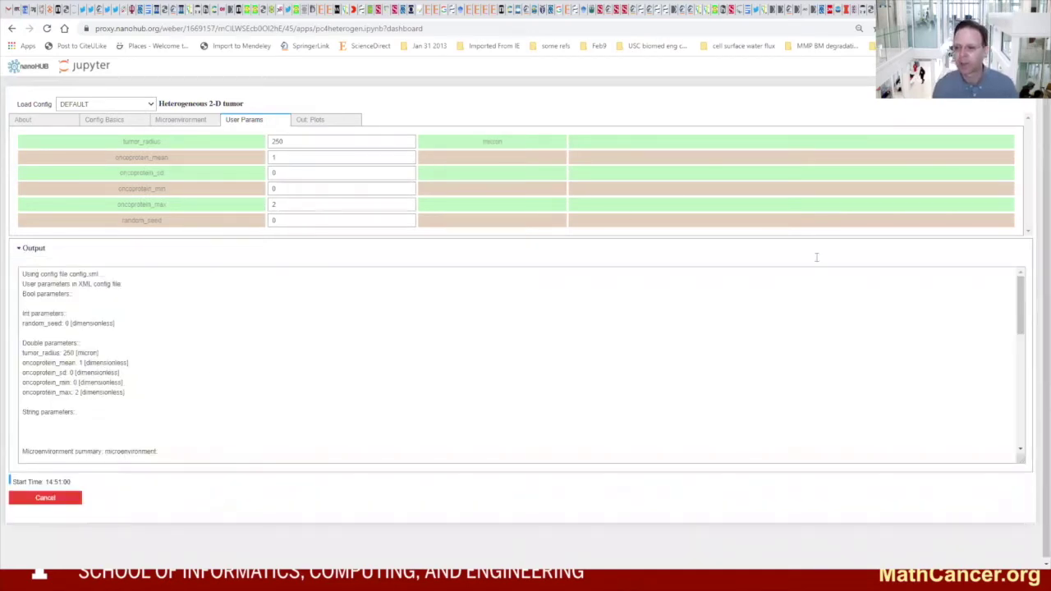
drag(1020, 296, 1019, 415)
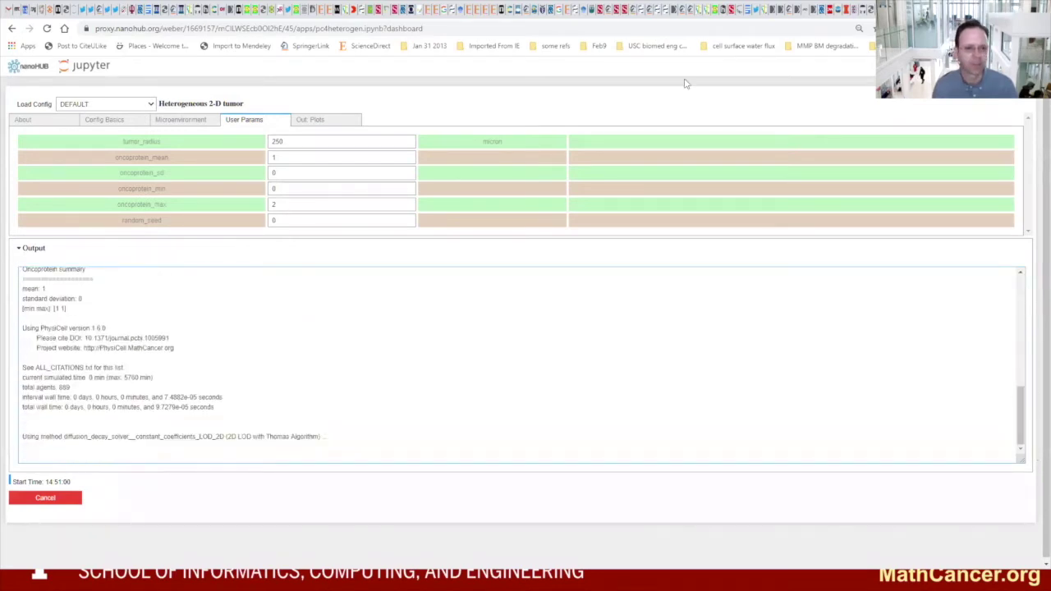
click(333, 121)
click(65, 176)
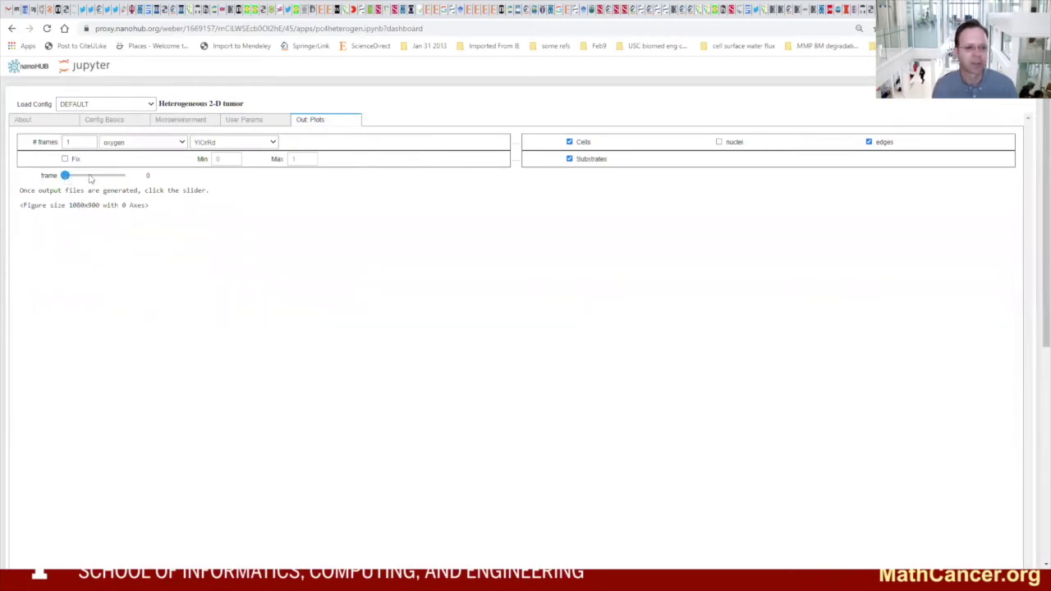
key(Right)
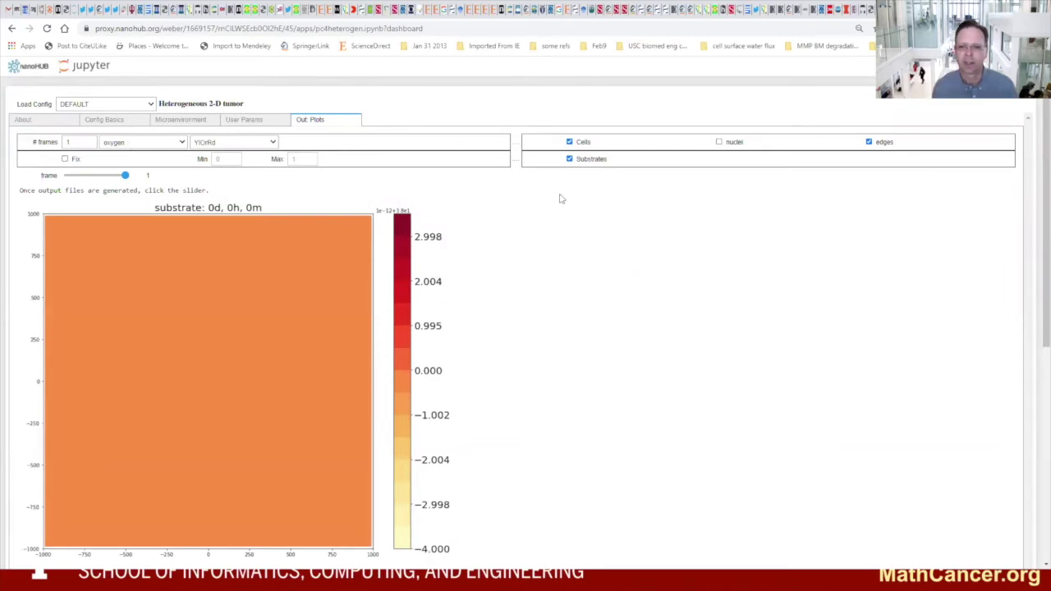
Check the simulation's progress in the output log below the plot.
scroll(588, 192, down, 1)
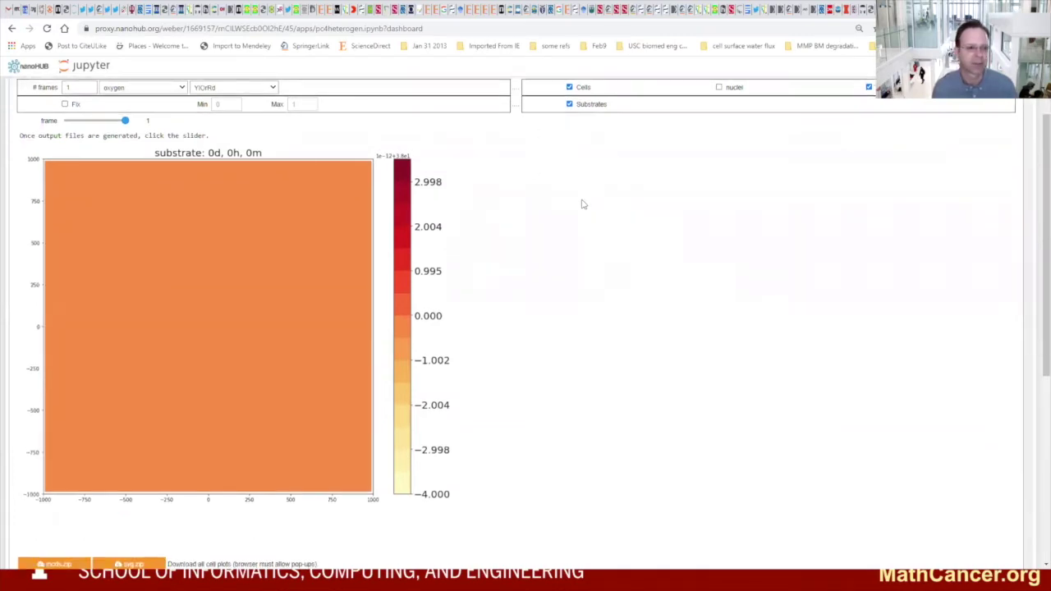
scroll(609, 210, down, 5)
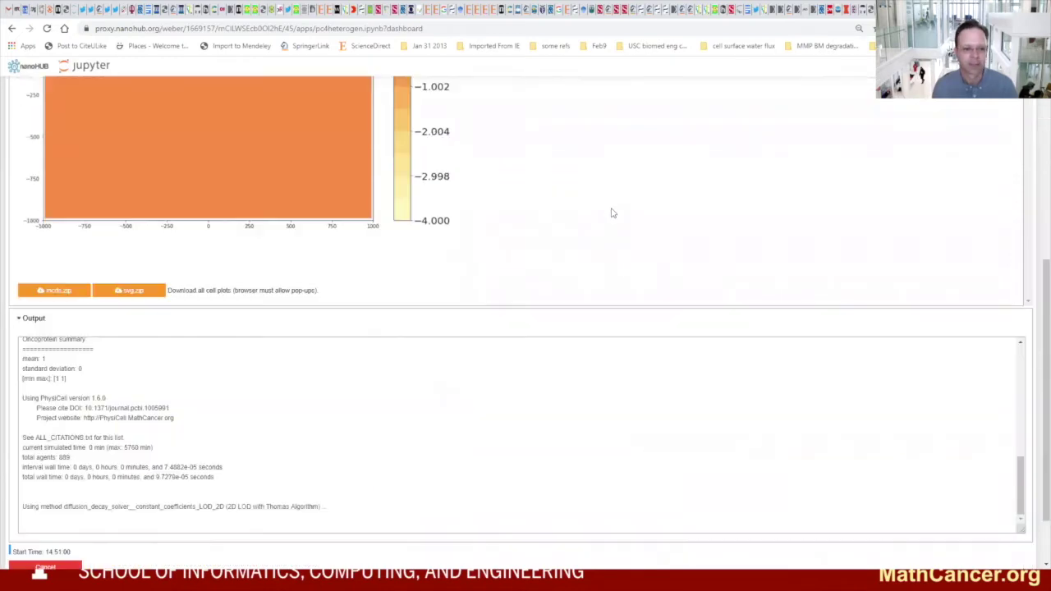
scroll(557, 293, down, 1)
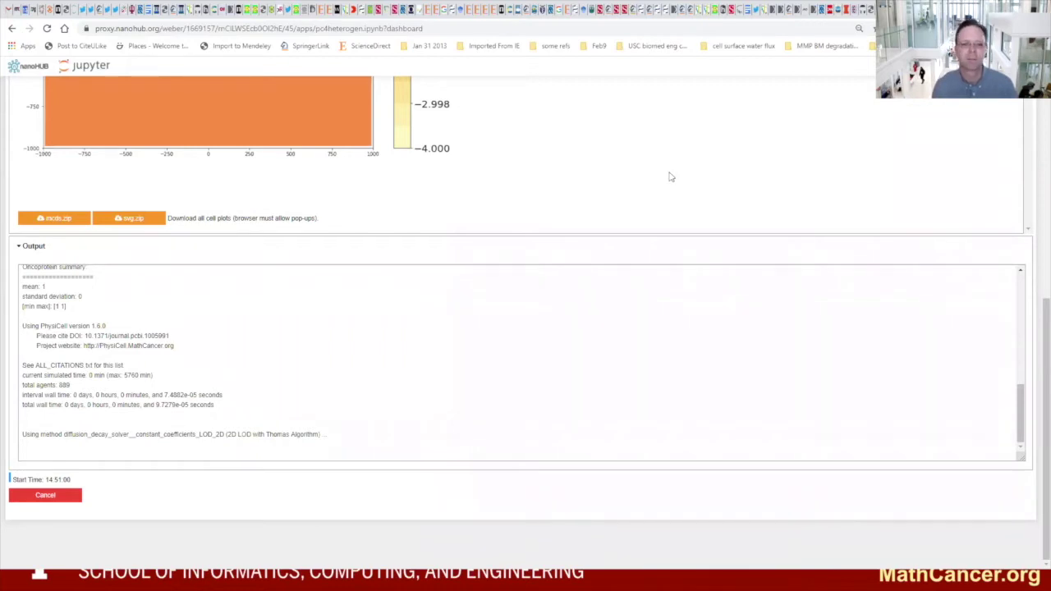
scroll(669, 180, up, 5)
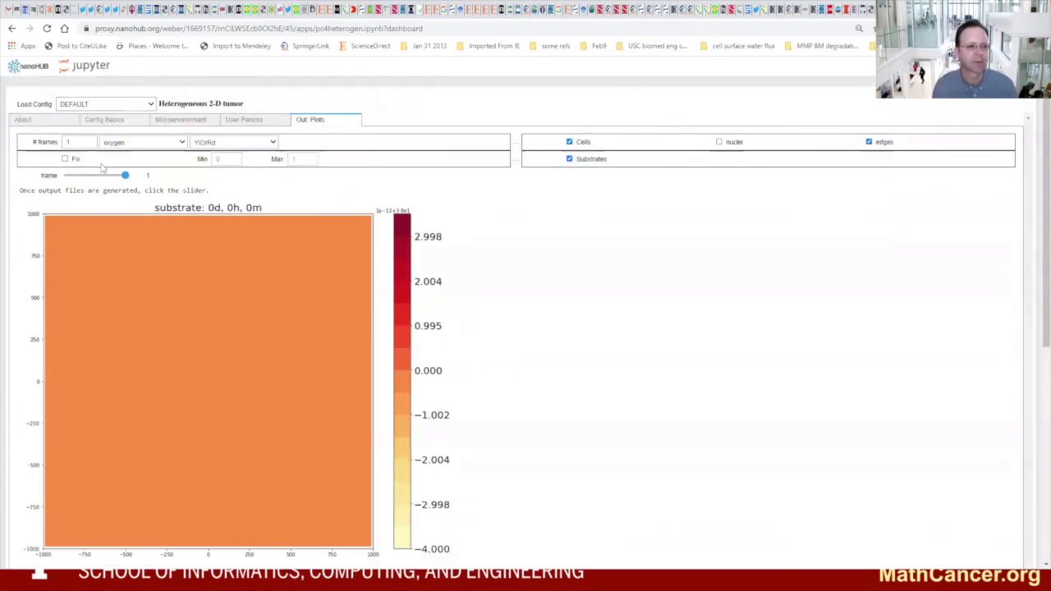
scroll(564, 227, down, 5)
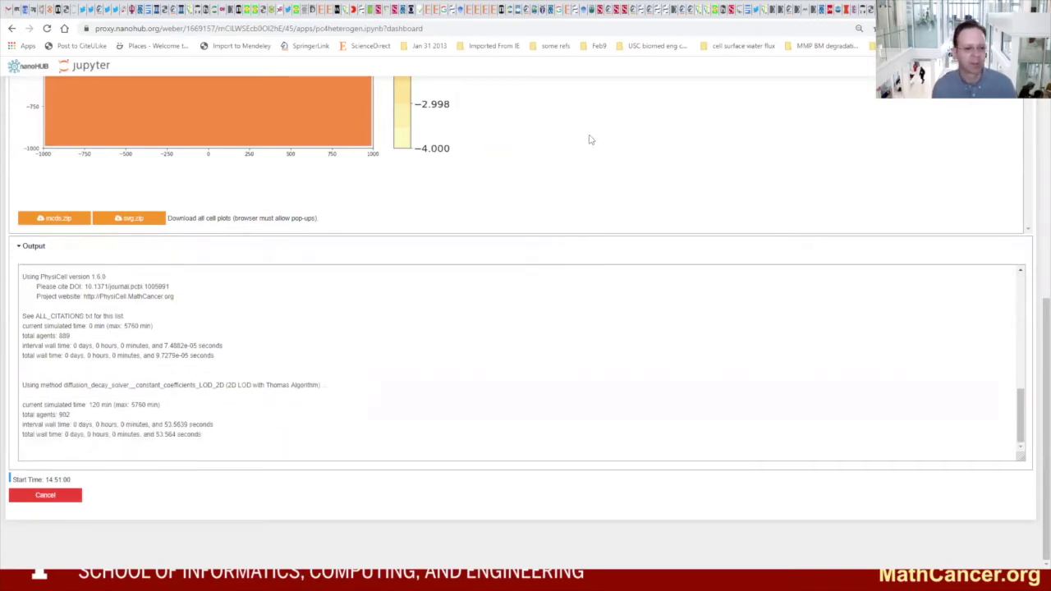
Display frame 0 of the oxygen plot and return to frame 1 to compare the cells.
scroll(617, 157, up, 5)
drag(125, 157, 54, 172)
click(66, 157)
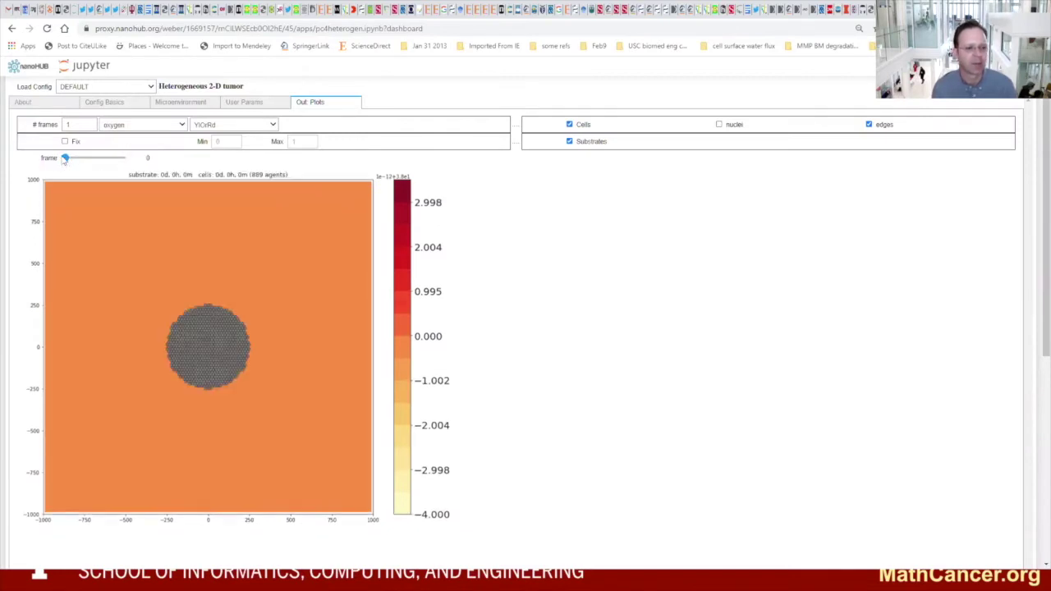
drag(65, 158, 125, 158)
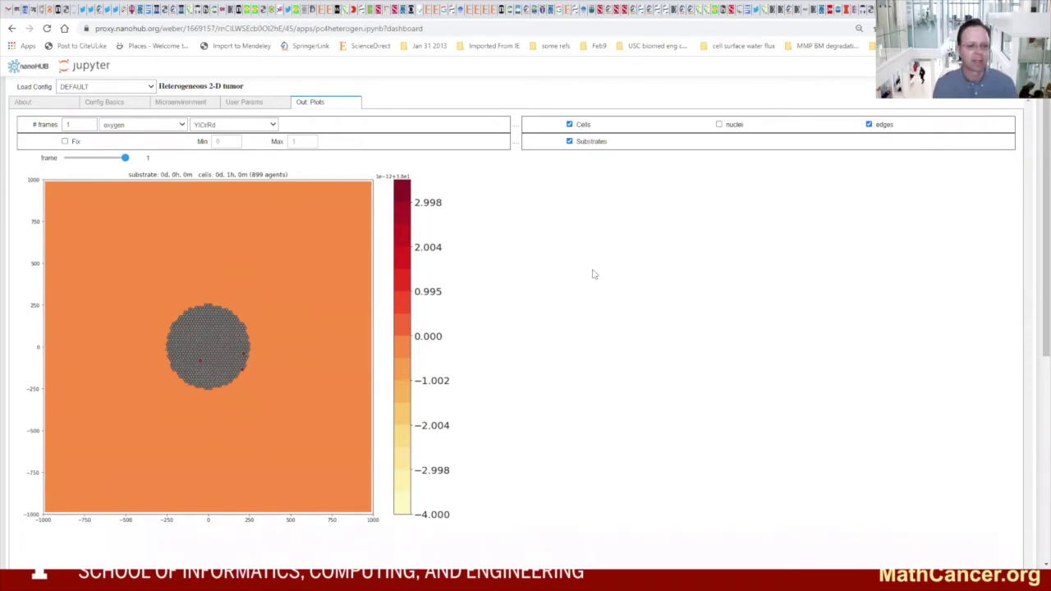
Examine the simulated time and wall time in the output log alongside the frame 1 cell plot.
scroll(594, 272, down, 5)
scroll(879, 280, down, 1)
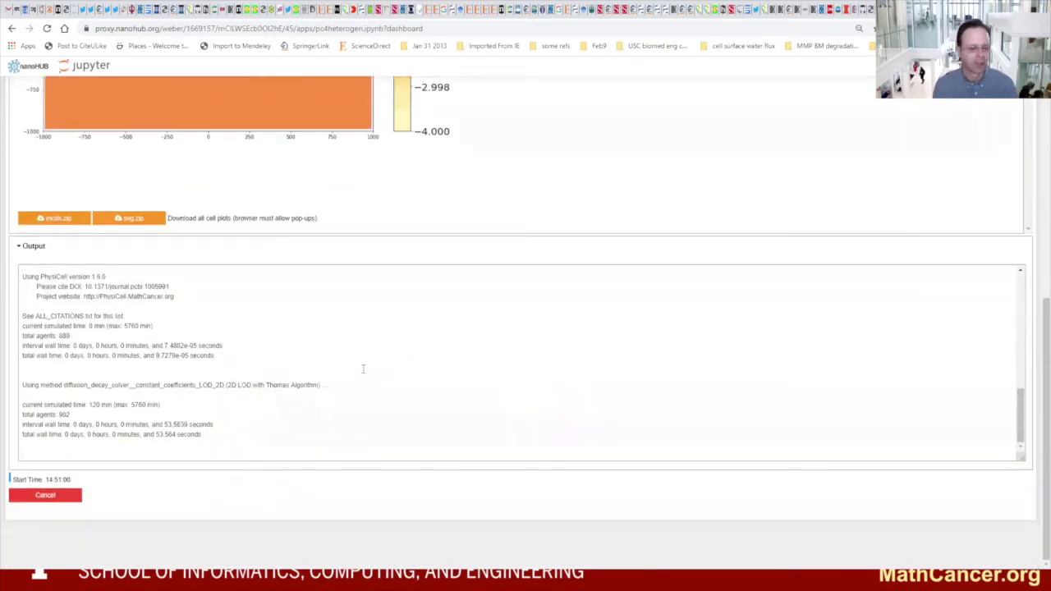
scroll(462, 176, up, 5)
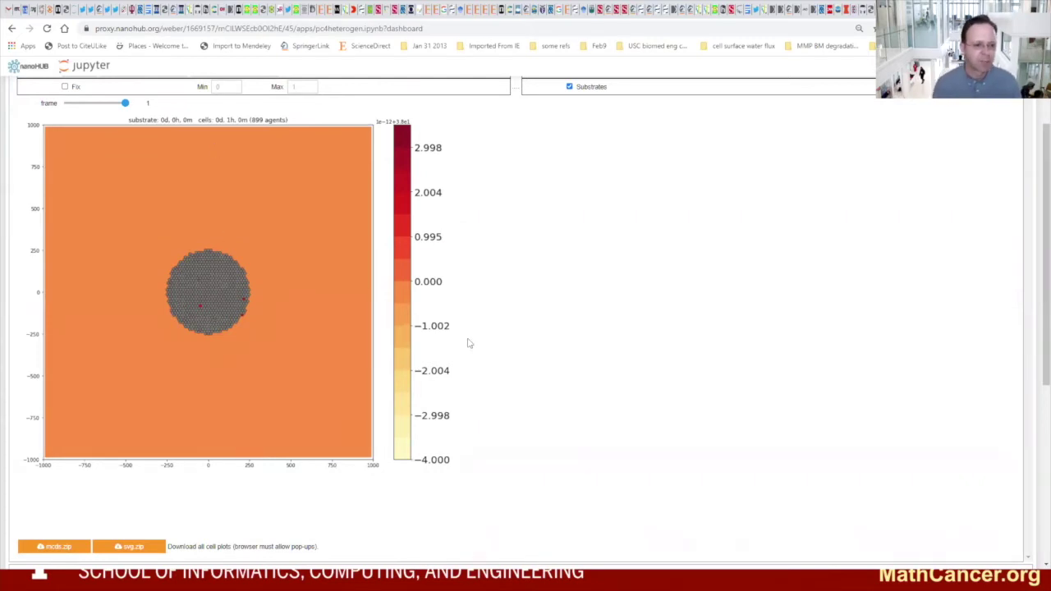
scroll(491, 329, down, 2)
scroll(491, 329, up, 1)
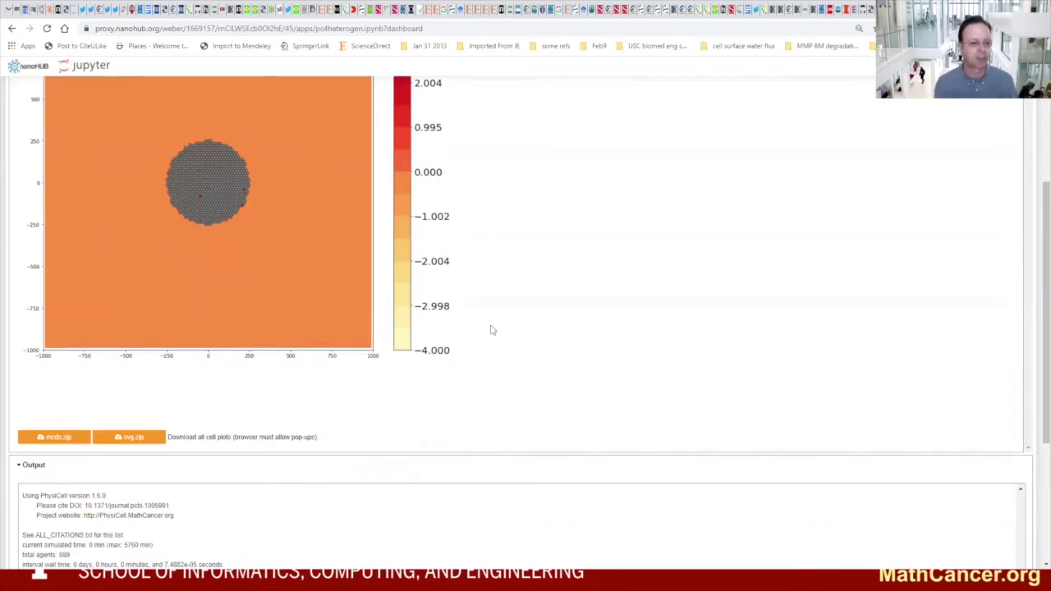
scroll(523, 287, down, 3)
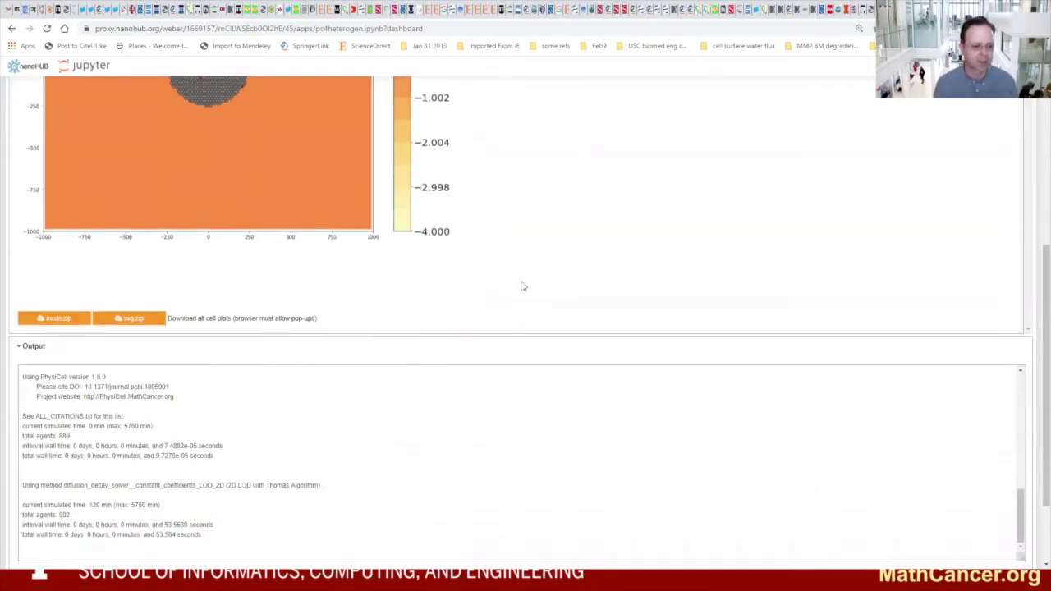
scroll(526, 275, up, 3)
Look over the end of the output log and cancel the running simulation.
scroll(235, 319, down, 2)
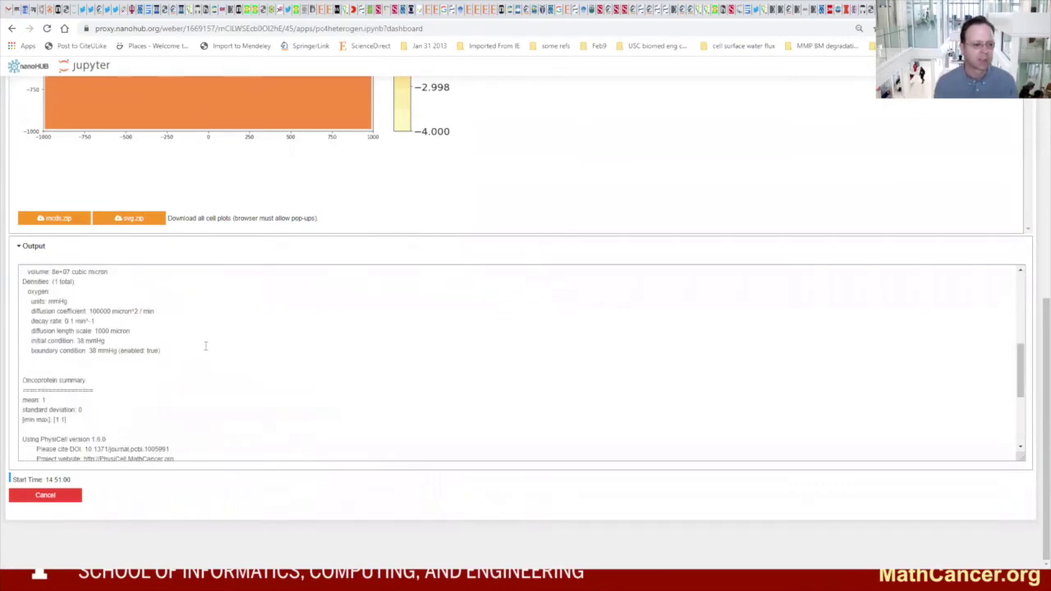
scroll(87, 414, down, 1)
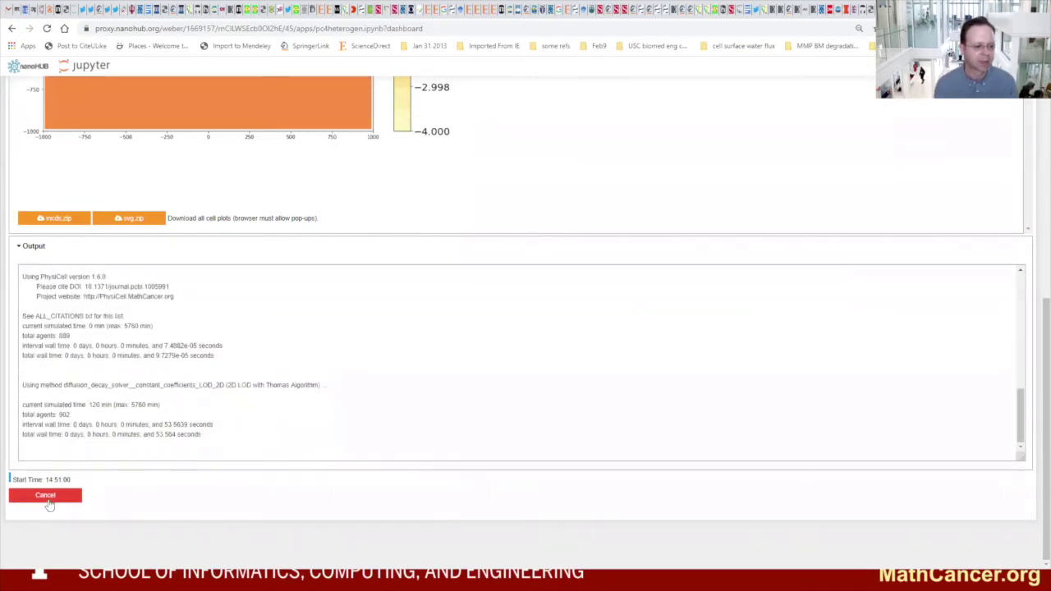
click(46, 497)
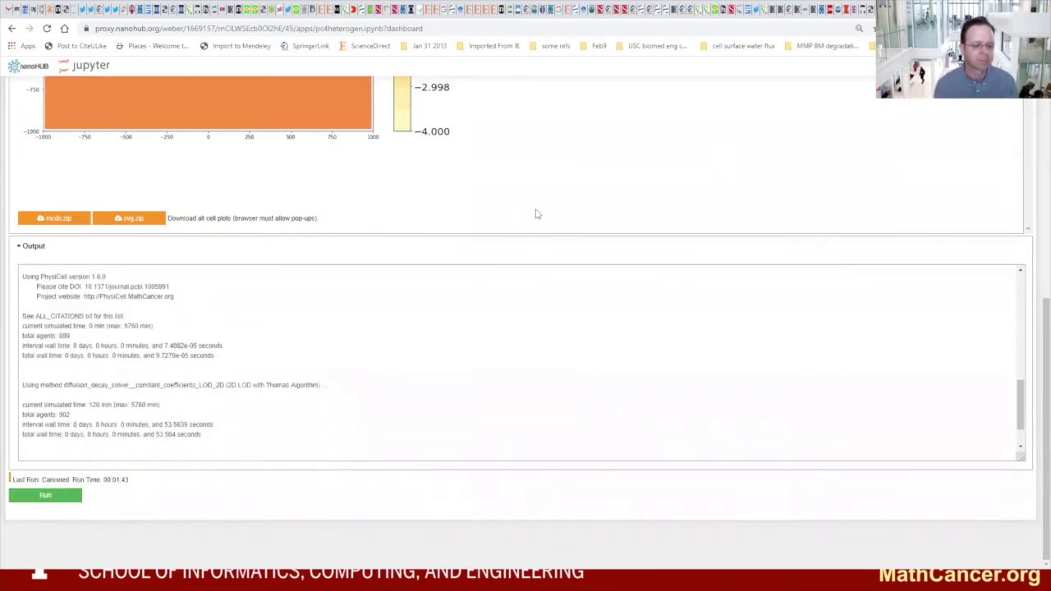
Set the simulation domain to range from -750 to 750 microns in both X and Y.
scroll(532, 213, up, 5)
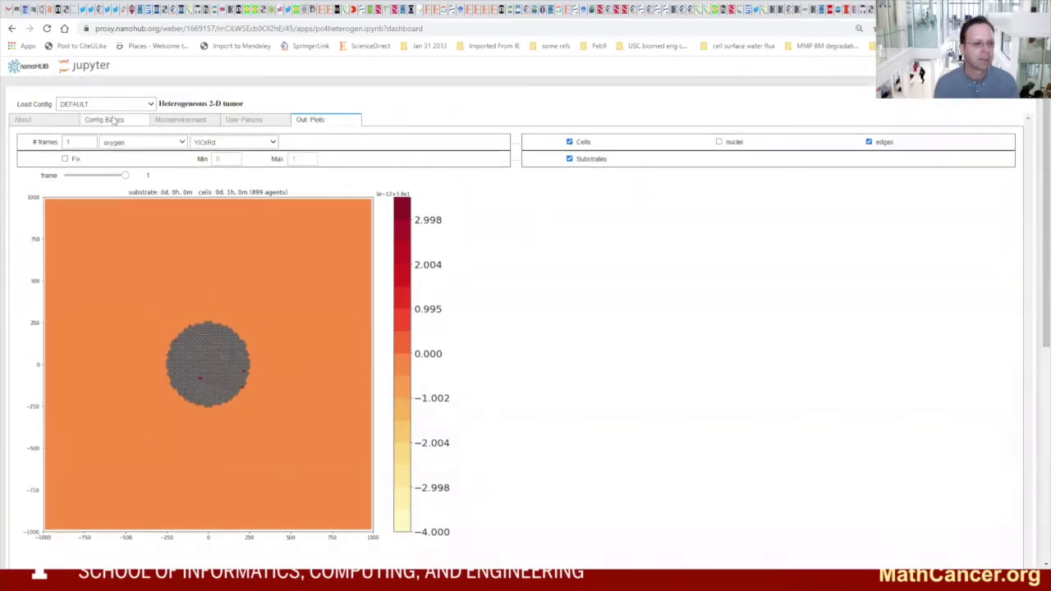
click(104, 119)
double_click(73, 158)
text(-750)
key(Tab)
text(750)
key(Tab)
key(Tab)
text(-750)
key(Tab)
text(750)
key(Tab)
Set the cell plot interval to 30 minutes.
click(139, 222)
text(30)
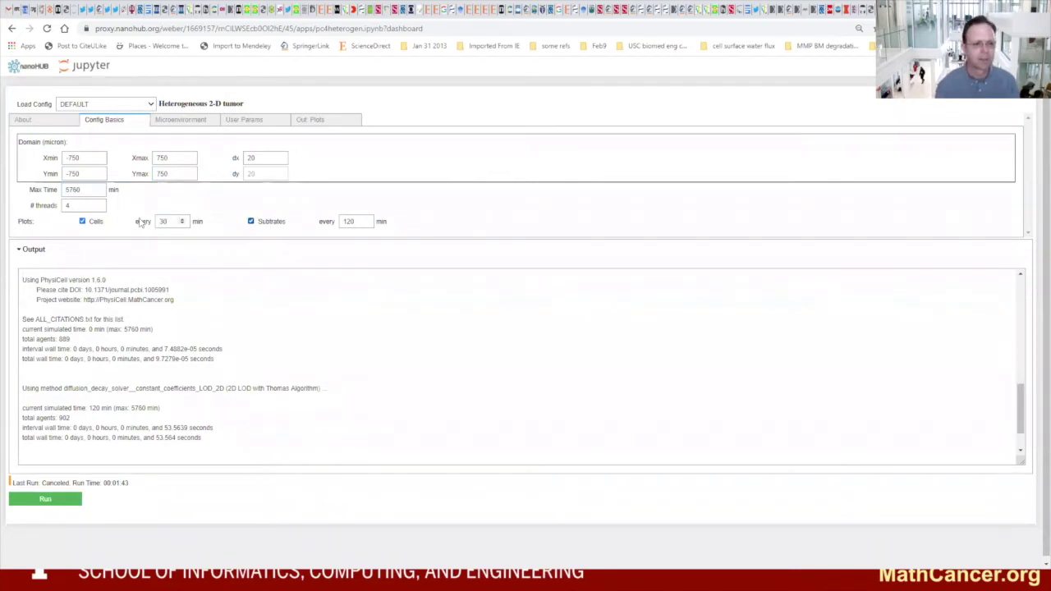
click(46, 273)
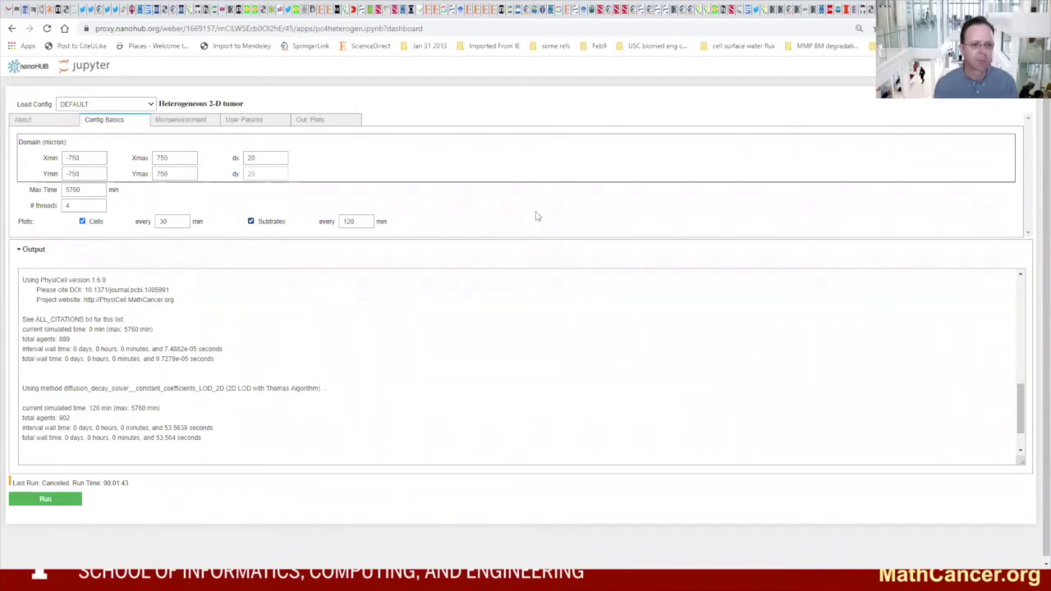
Consult the exercise slide and set the oncoprotein standard deviation to 3 in the user parameters.
key(alt+Tab)
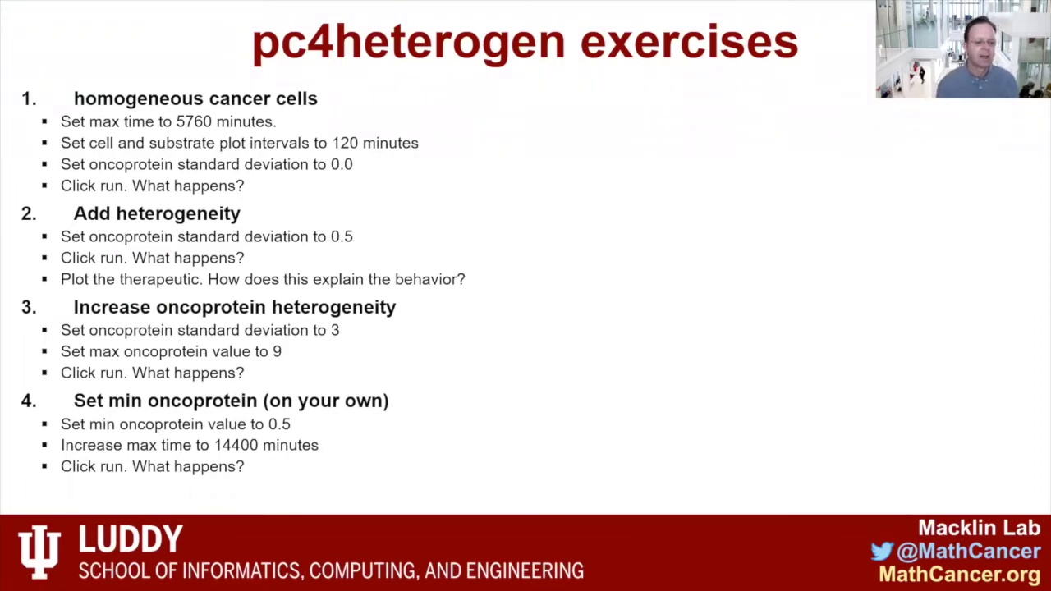
key(alt+Tab)
click(243, 120)
click(300, 175)
key(BackSpace)
text(3)
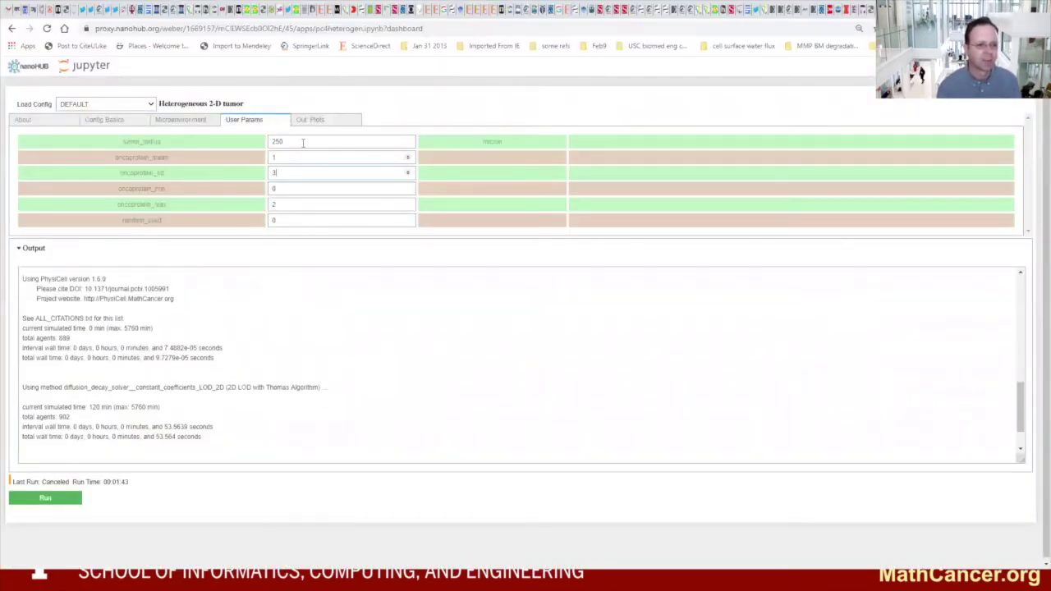
Set the maximum oncoprotein value to 10 in the user parameters and run the simulation.
double_click(294, 204)
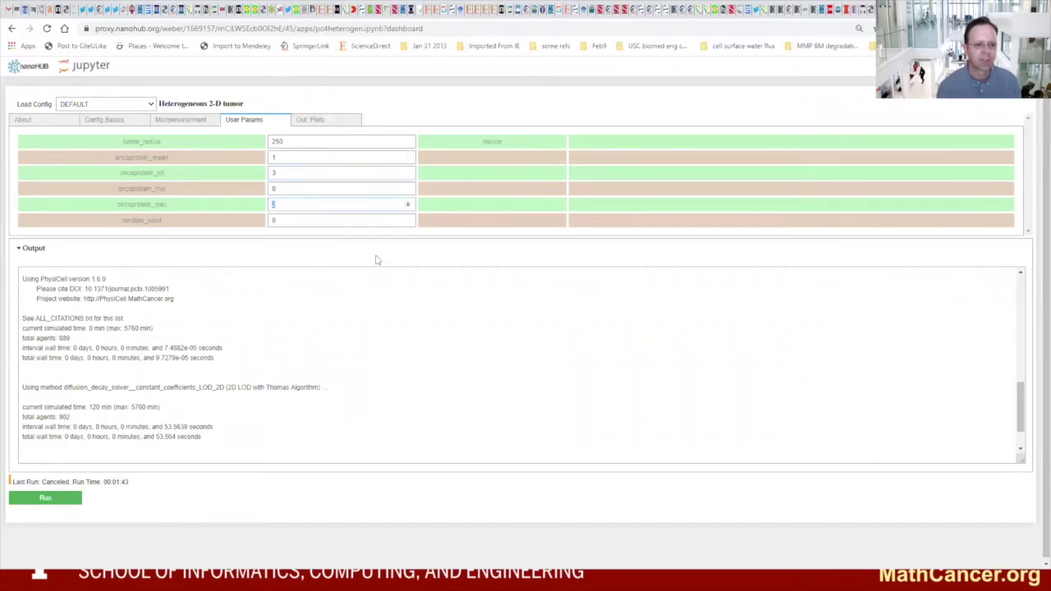
text(10)
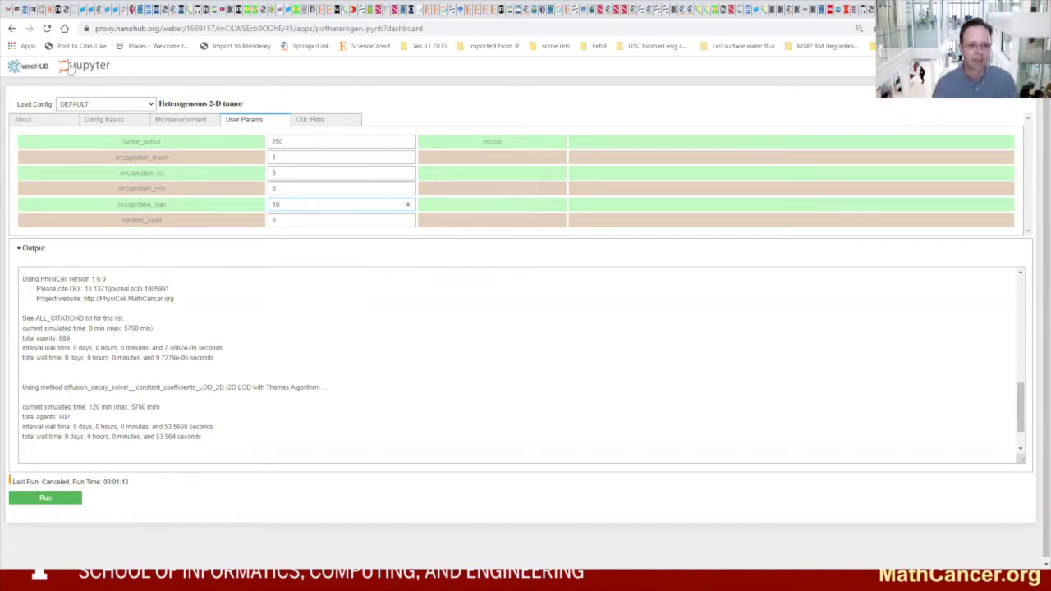
click(58, 507)
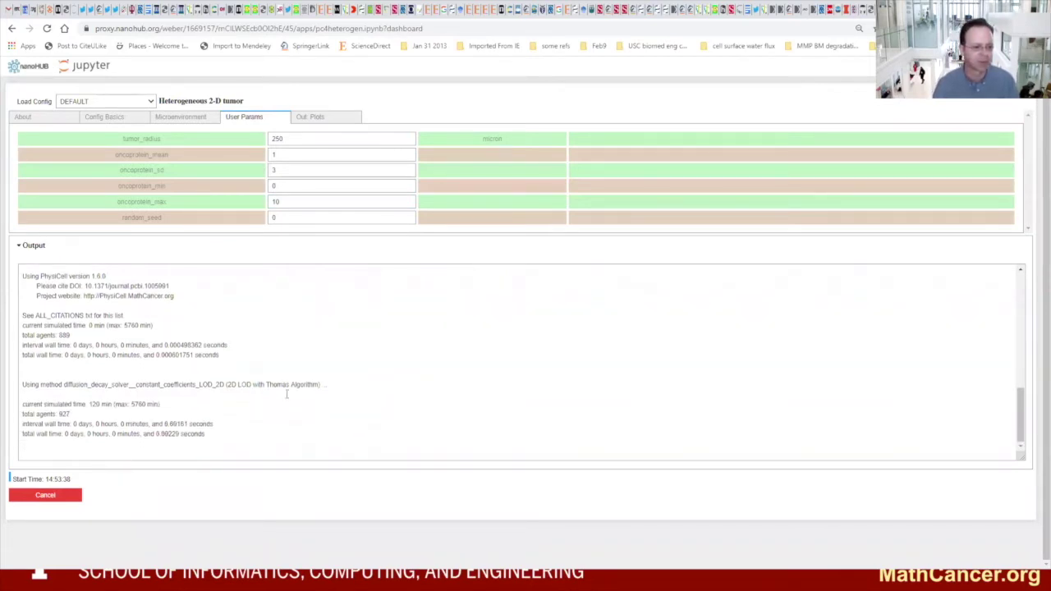
View the running simulation's output plots and advance the oxygen and cell frames from 0 to 19.
click(316, 118)
click(66, 175)
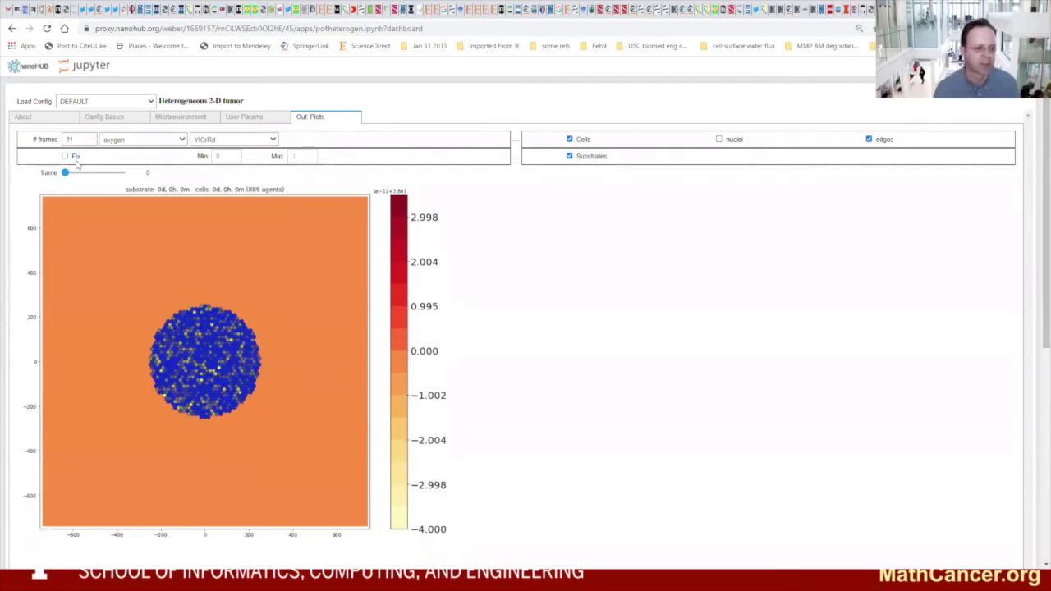
drag(67, 173, 145, 171)
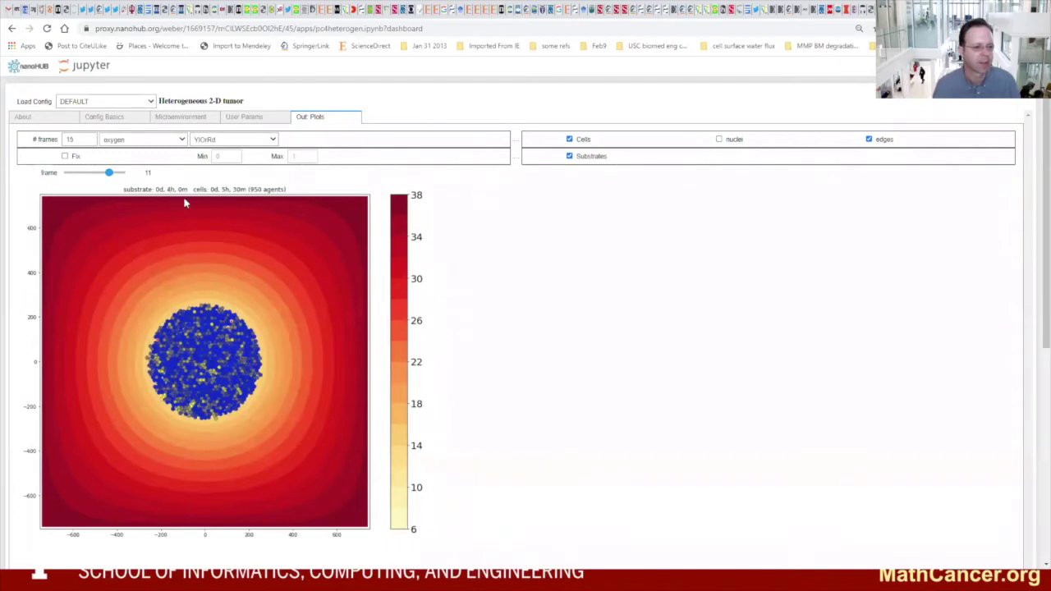
drag(109, 173, 125, 173)
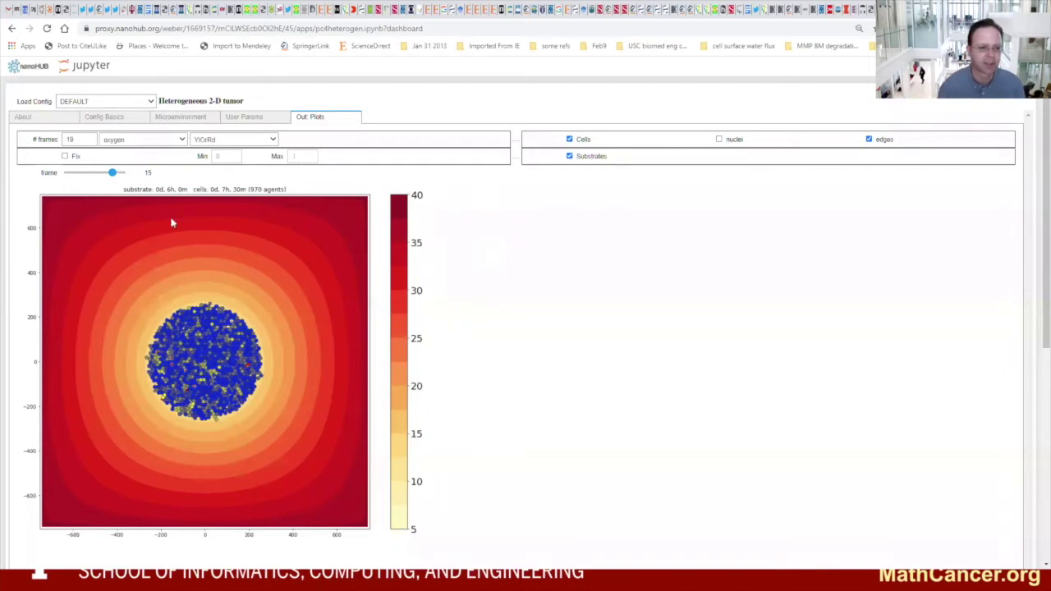
drag(113, 173, 125, 174)
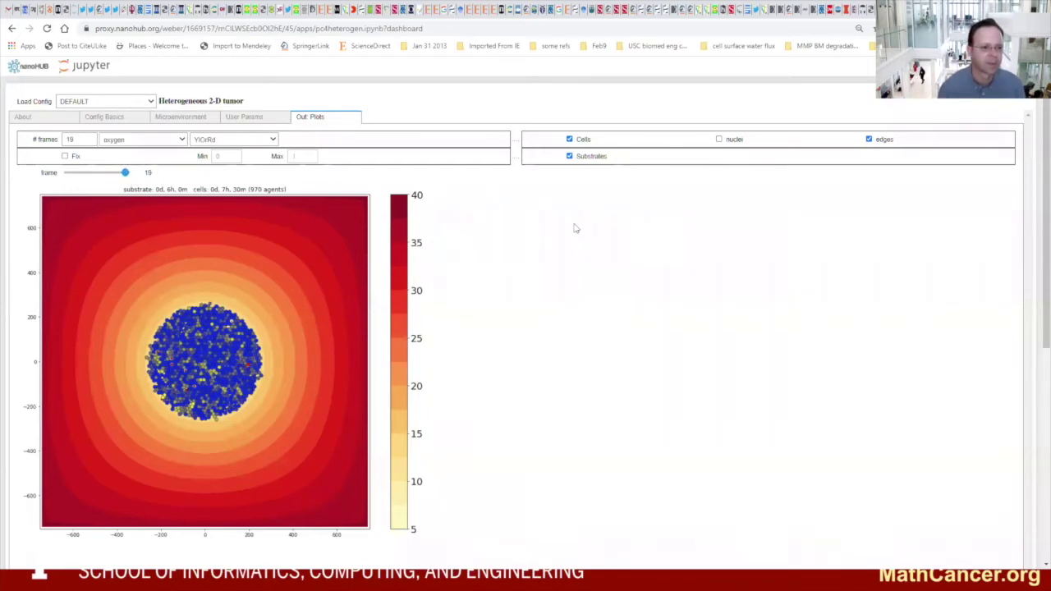
Read the output log below the plot to check the simulated time, agent totals and wall times.
scroll(622, 276, down, 1)
scroll(622, 276, down, 3)
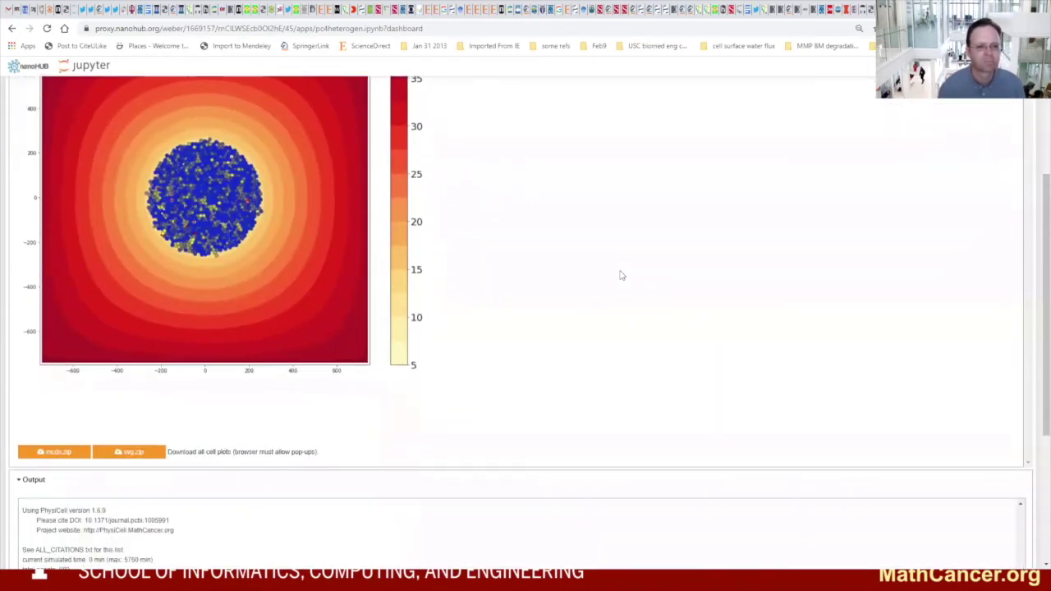
scroll(985, 200, down, 4)
scroll(917, 274, down, 3)
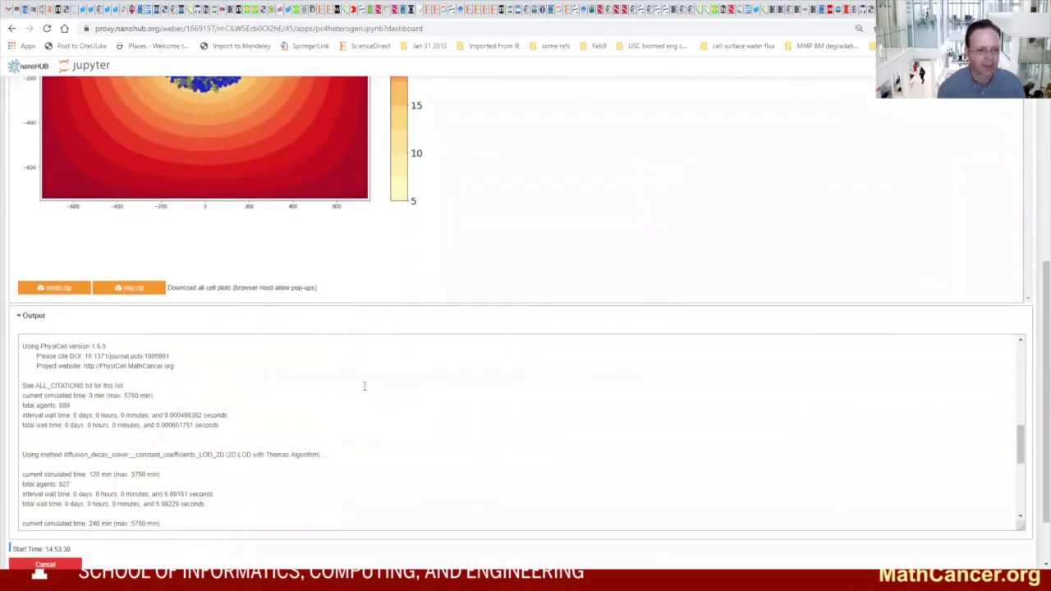
scroll(370, 375, down, 2)
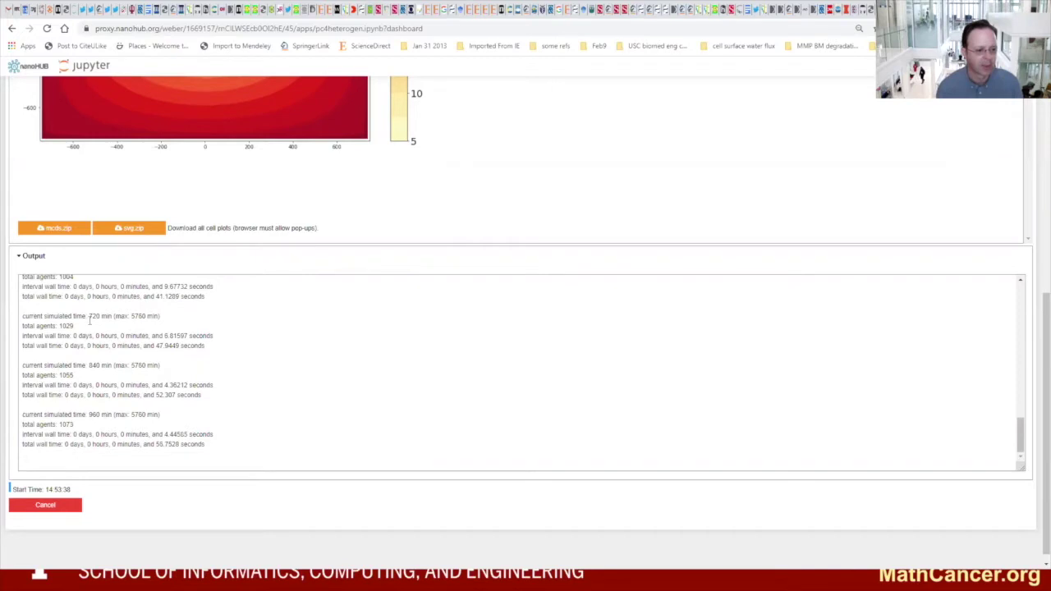
scroll(164, 385, down, 1)
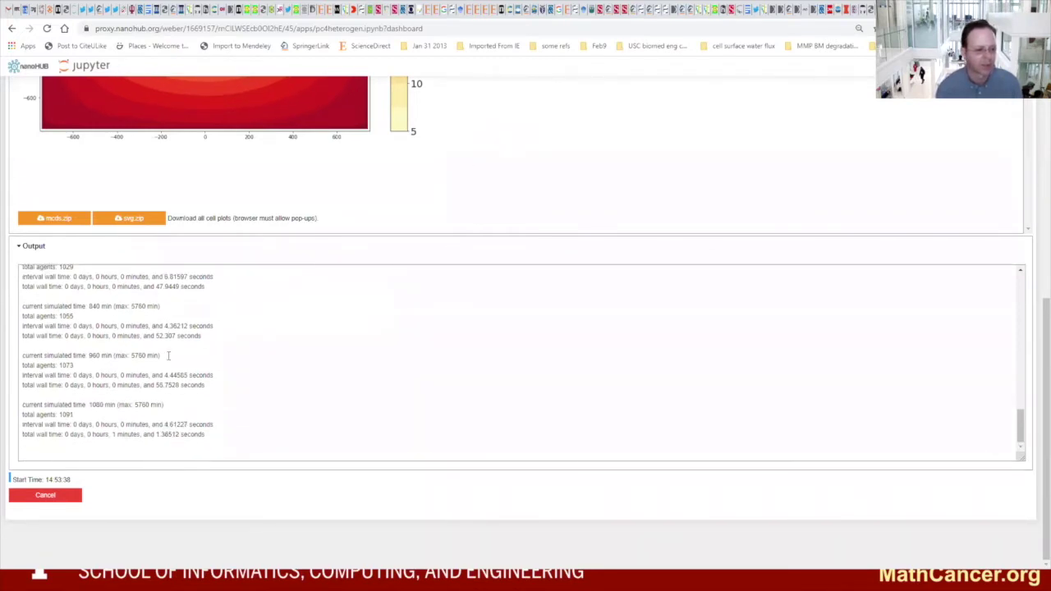
Return to the tumor plot, advance it to frame 39 and look over the cell pattern.
scroll(525, 145, up, 5)
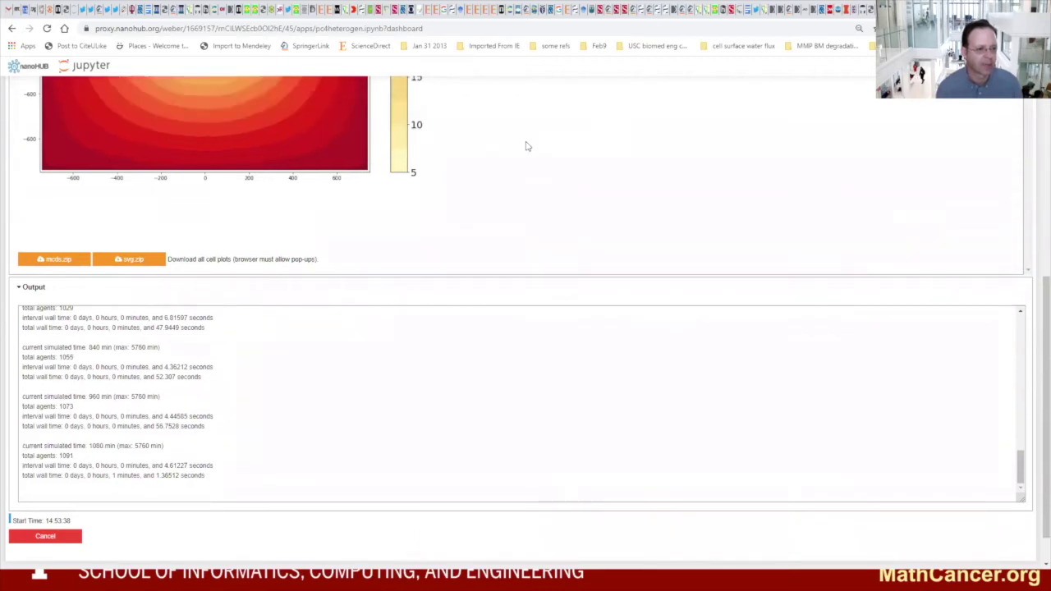
drag(97, 175, 125, 175)
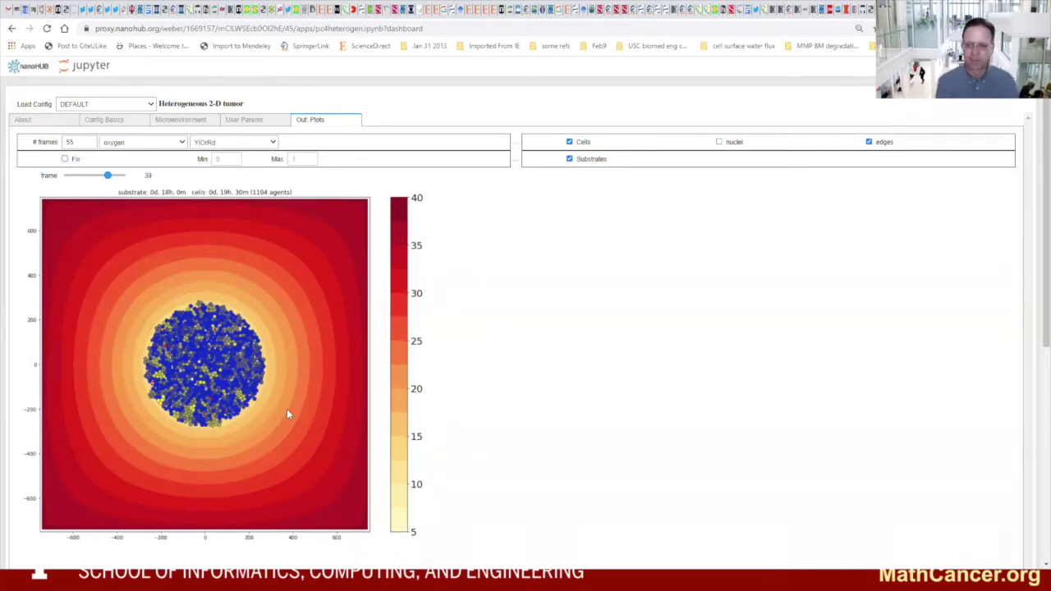
scroll(551, 352, down, 3)
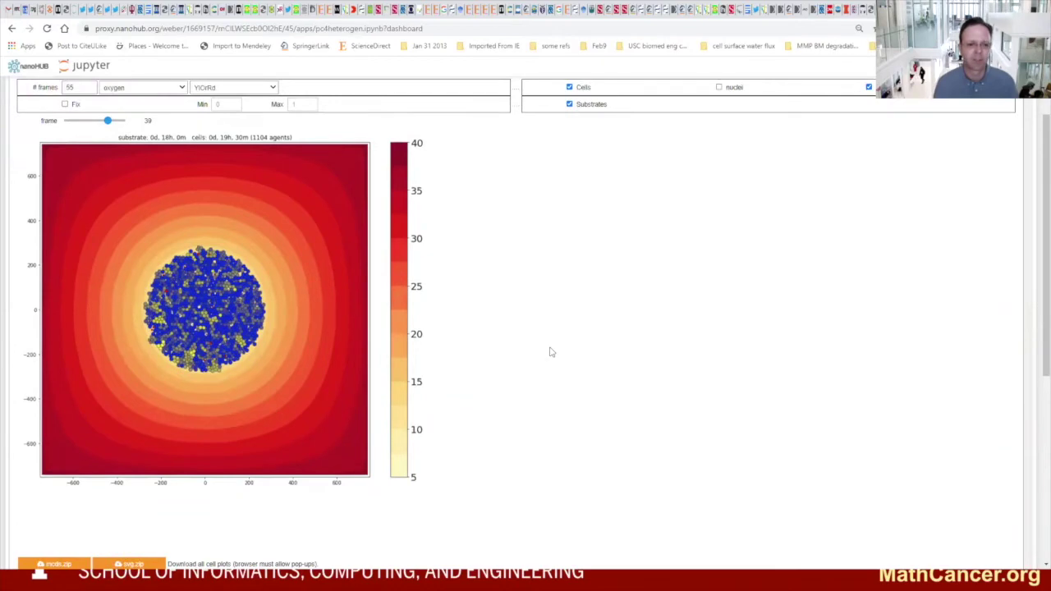
scroll(852, 331, up, 3)
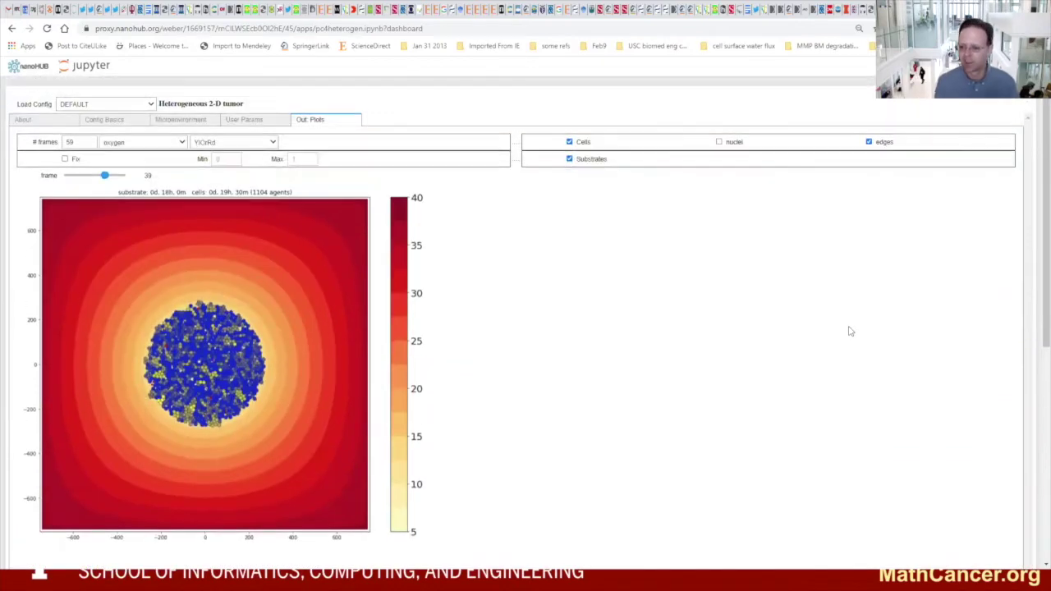
Switch to the slideshow and advance from the pc4heterogen exercises to the pc4cancerbots slide.
key(alt+Tab)
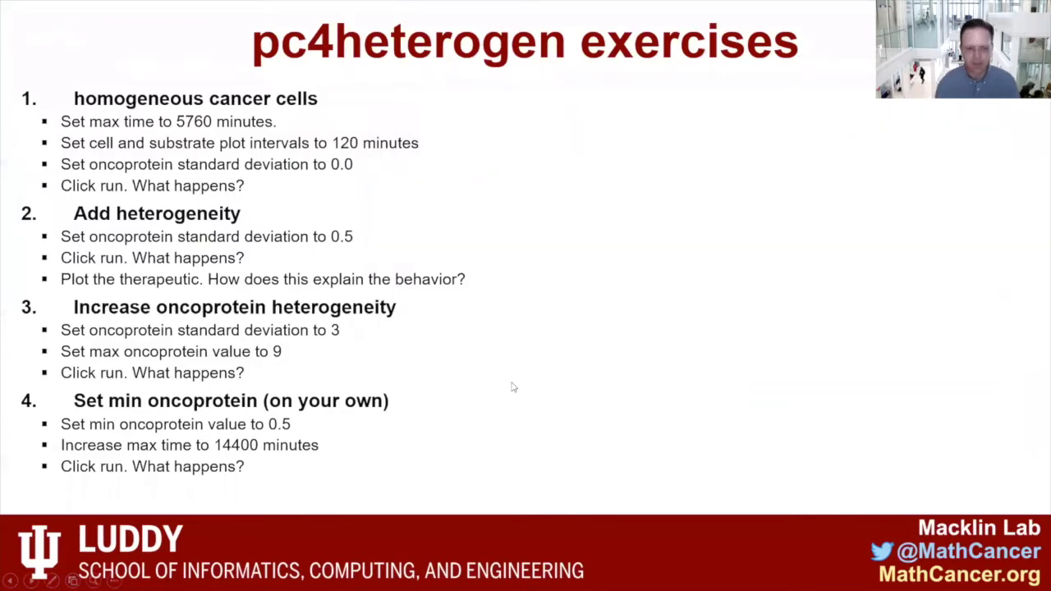
key(Right)
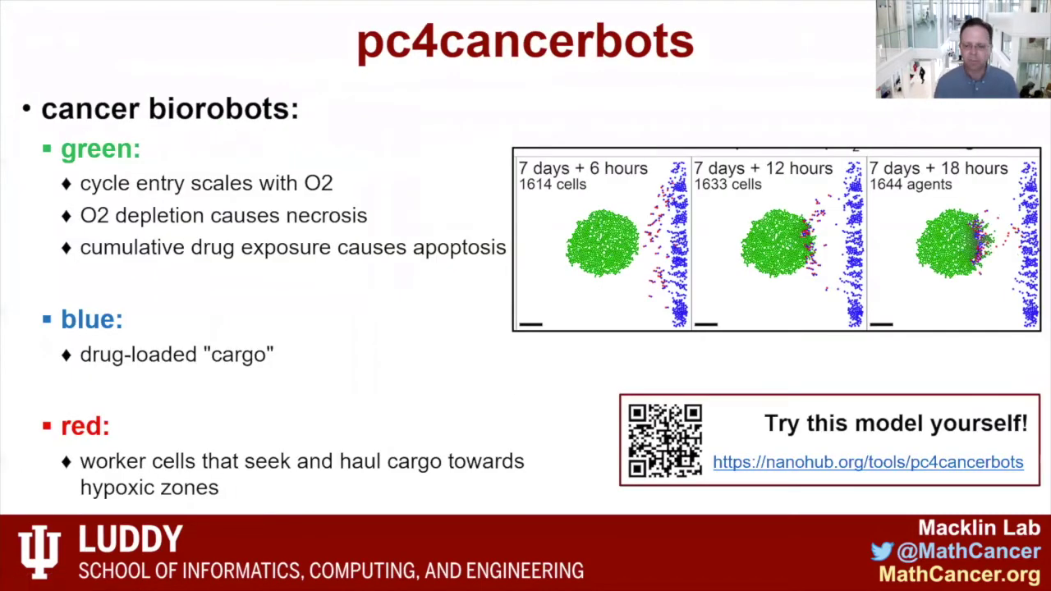
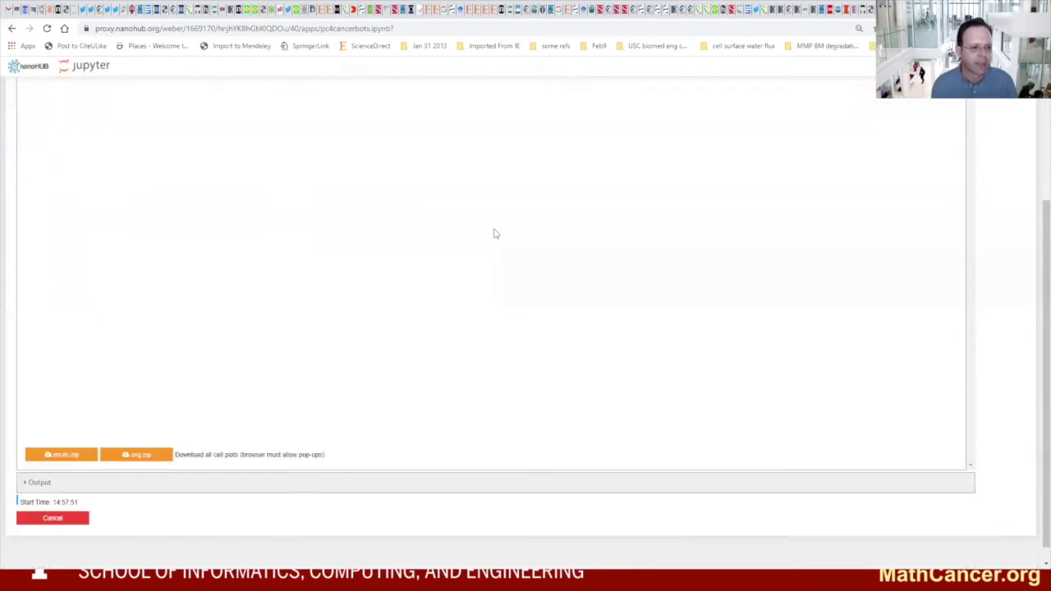
Expand the output log of the running Cancer Biorobots simulation and read its latest entries.
click(29, 466)
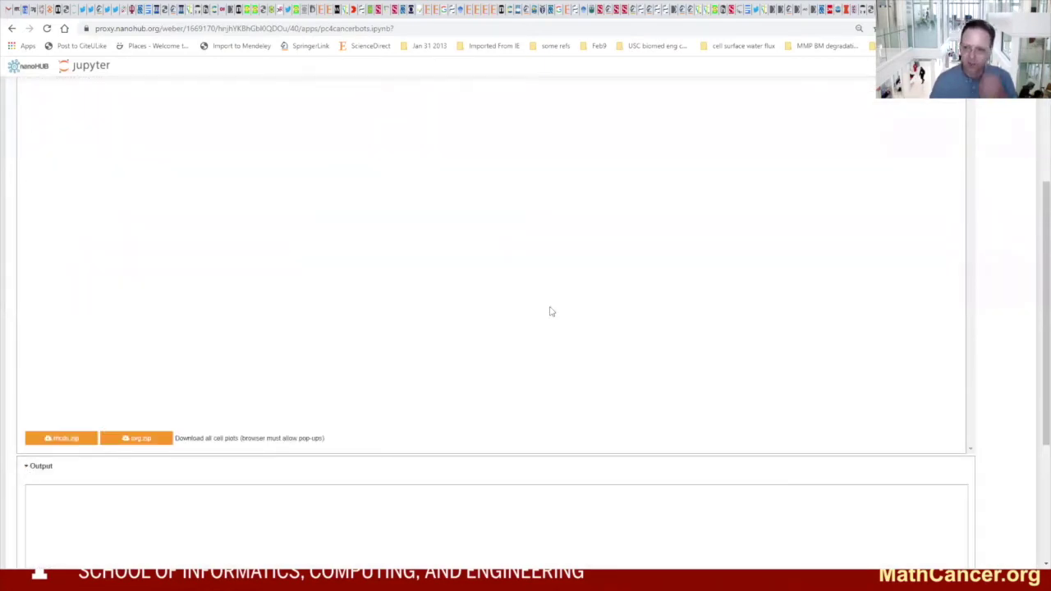
scroll(549, 310, down, 3)
drag(963, 296, 975, 457)
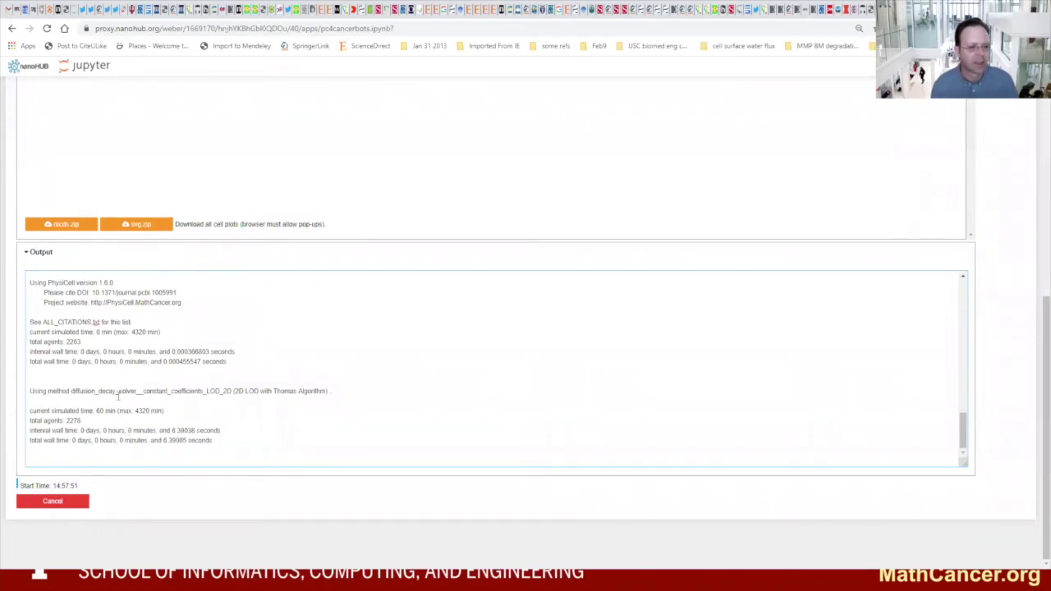
Display the oxygen plot of the Cancer Biorobots simulation at frame 1.
scroll(676, 150, up, 10)
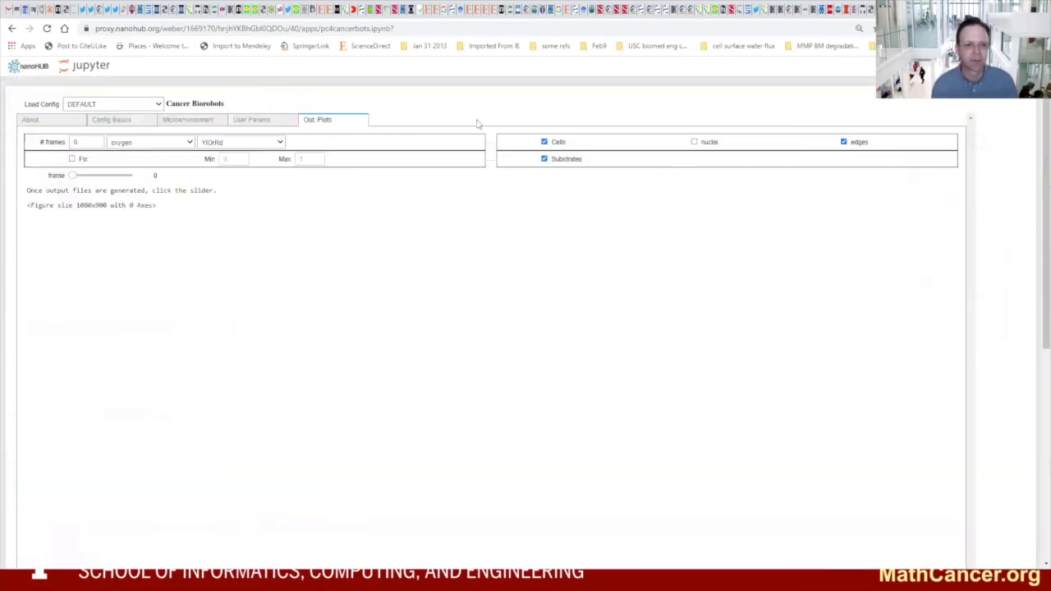
click(73, 175)
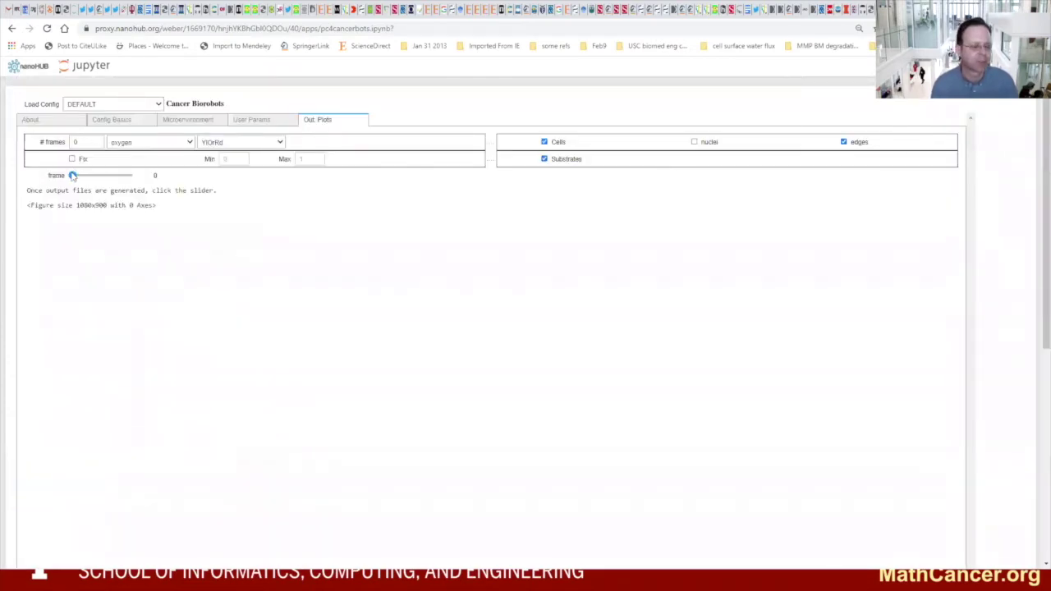
click(133, 175)
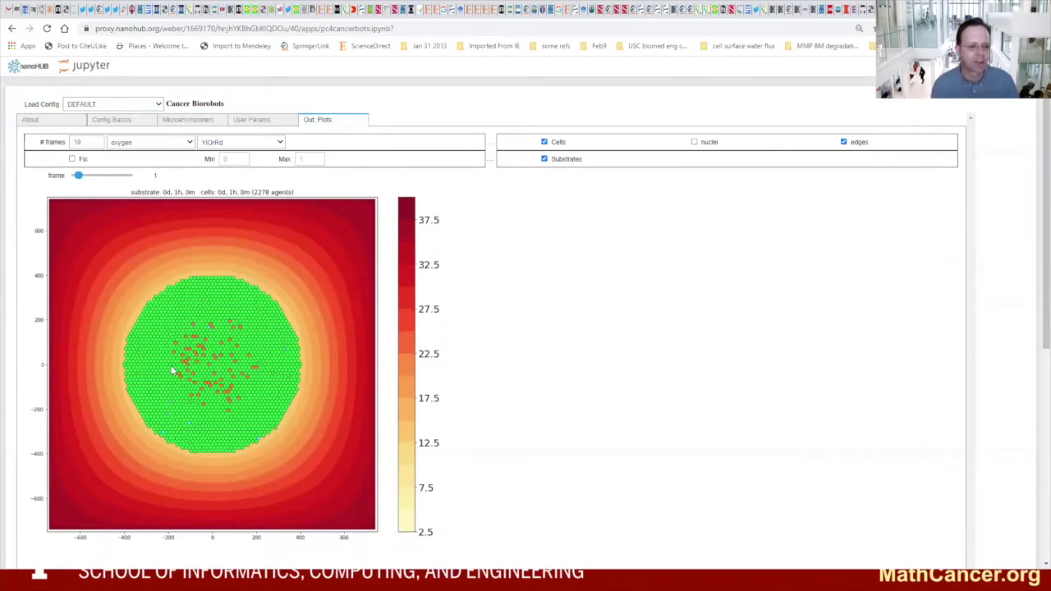
Plot the chemoattractant substrate and advance through the new frames up to frame 85.
click(151, 144)
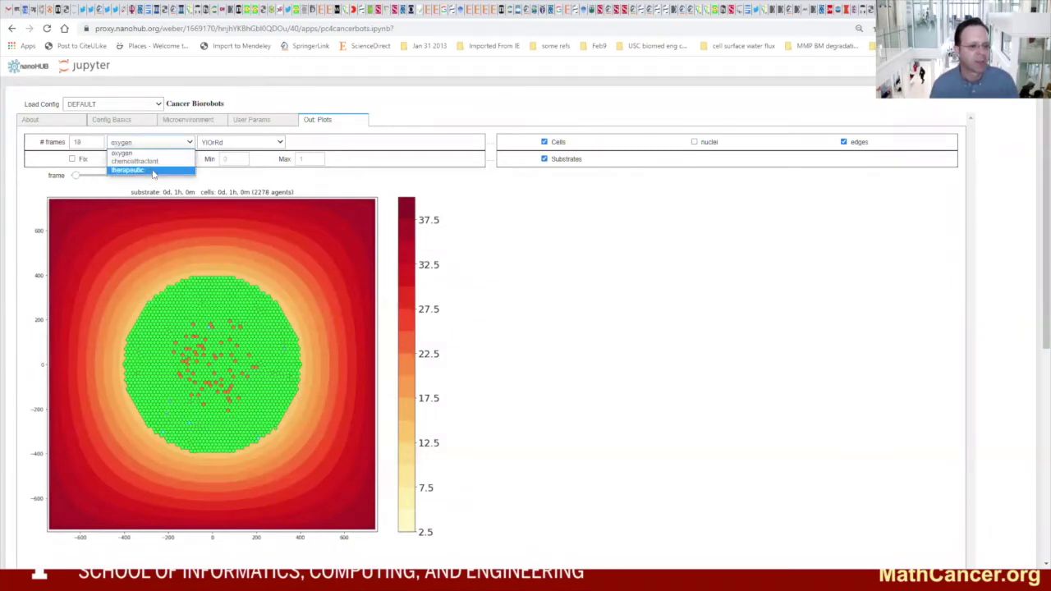
click(155, 162)
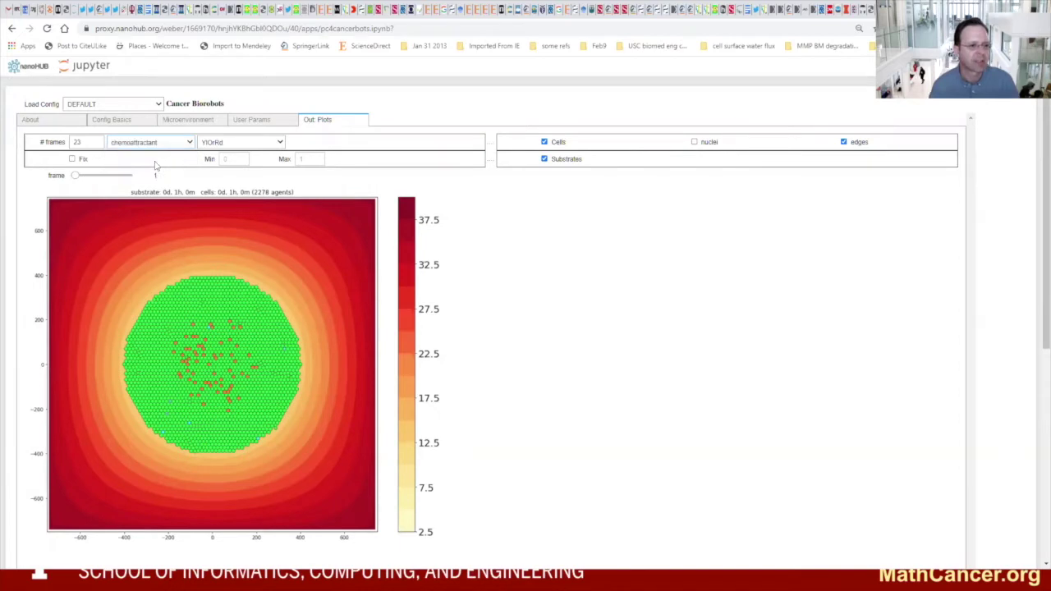
drag(75, 175, 133, 175)
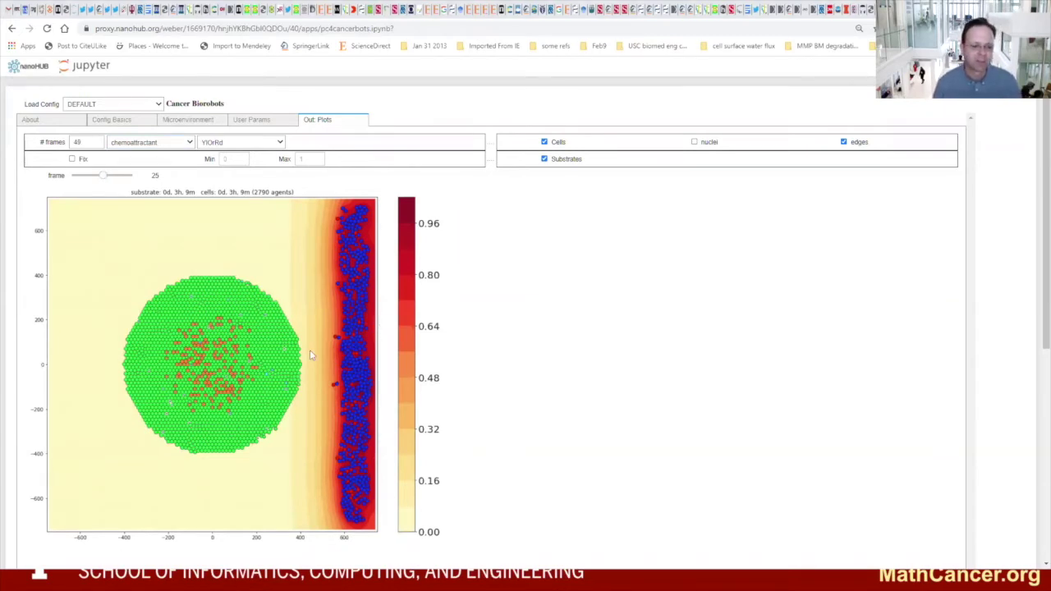
drag(101, 175, 132, 176)
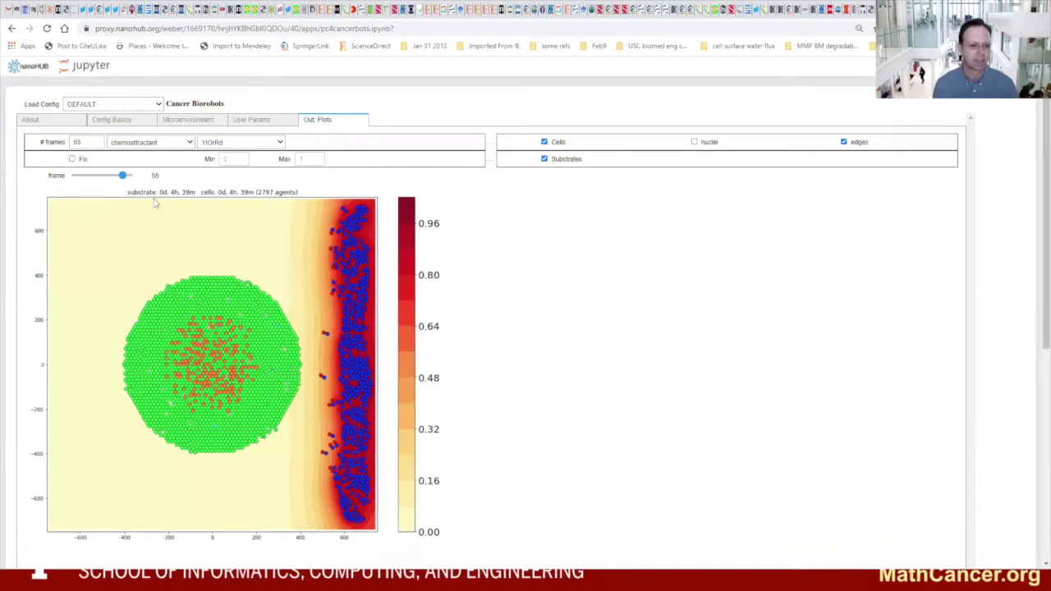
drag(124, 177, 184, 175)
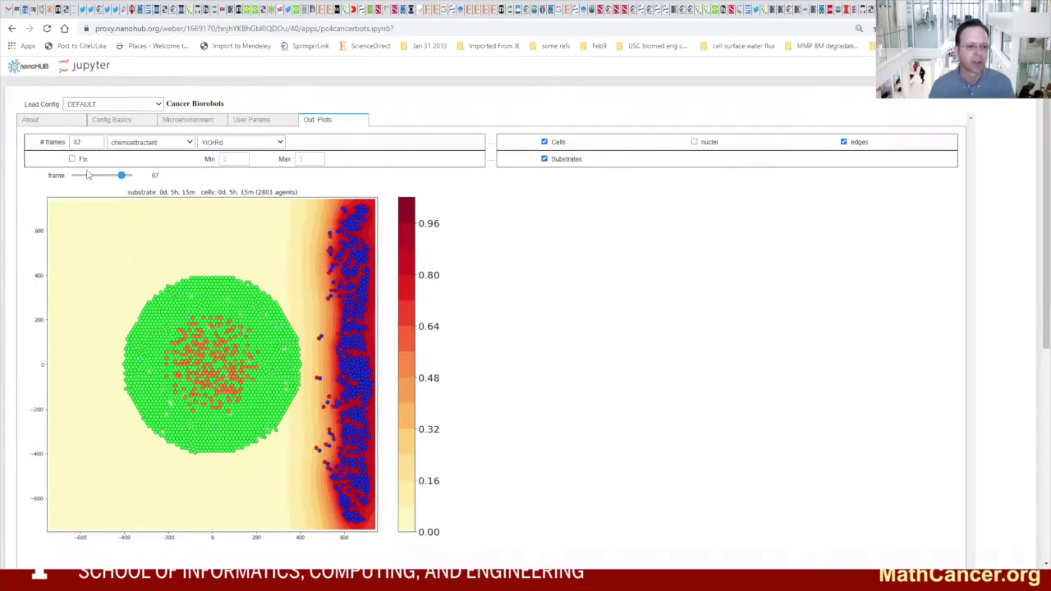
drag(120, 177, 205, 178)
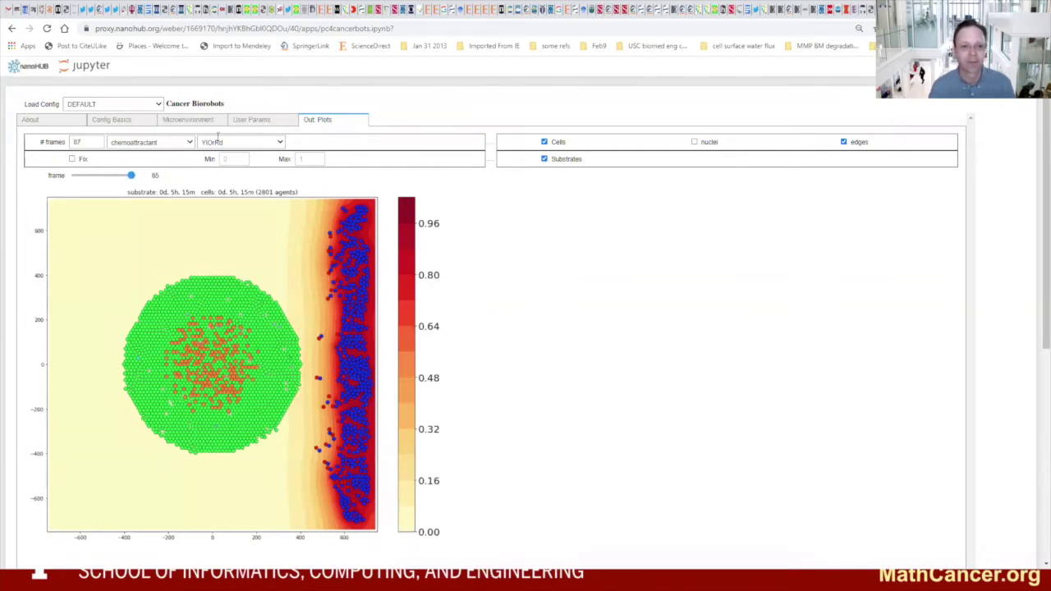
Plot the therapeutic substrate, advance through the frames up to frame 184, and switch back to the pc4cancerbots exercises slide.
click(165, 144)
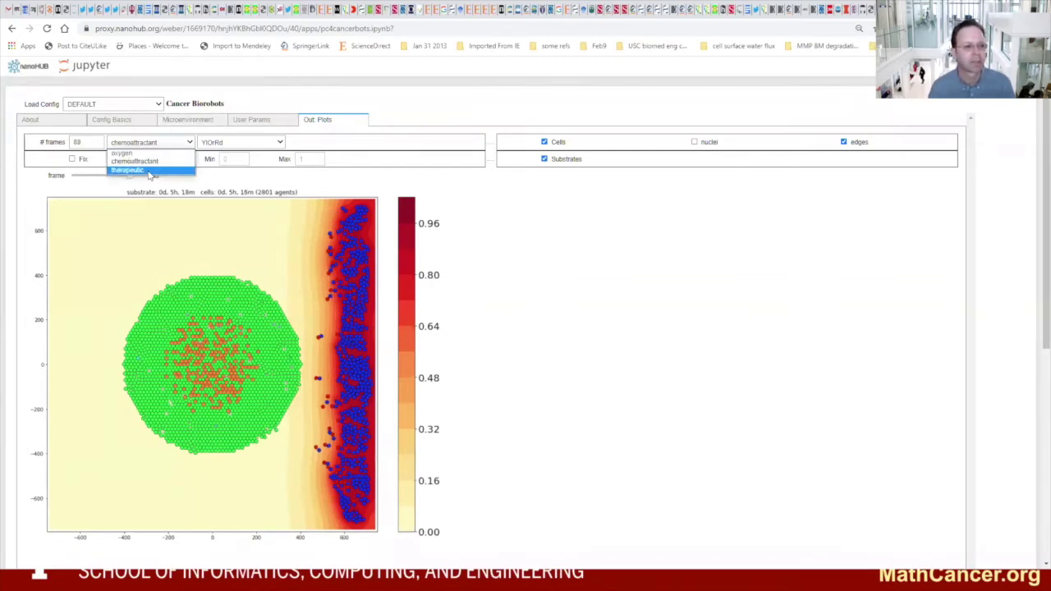
click(148, 170)
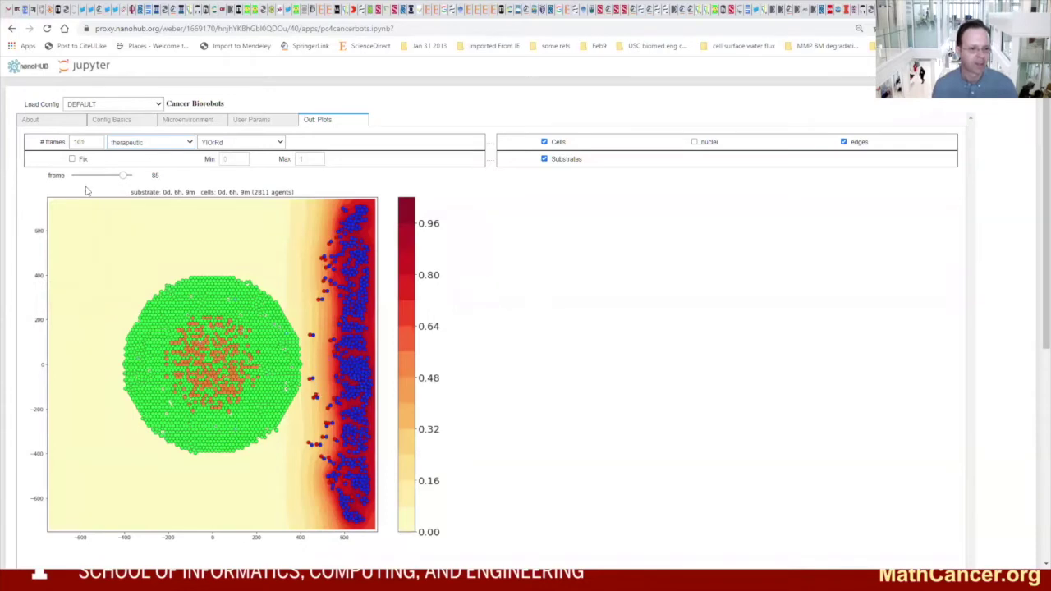
drag(129, 177, 138, 176)
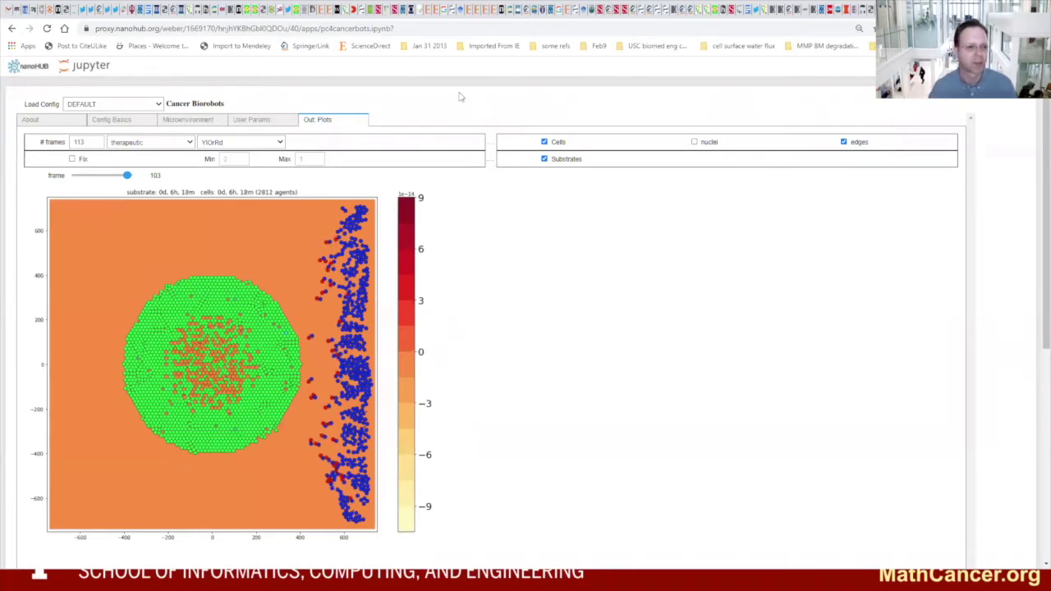
drag(127, 175, 194, 178)
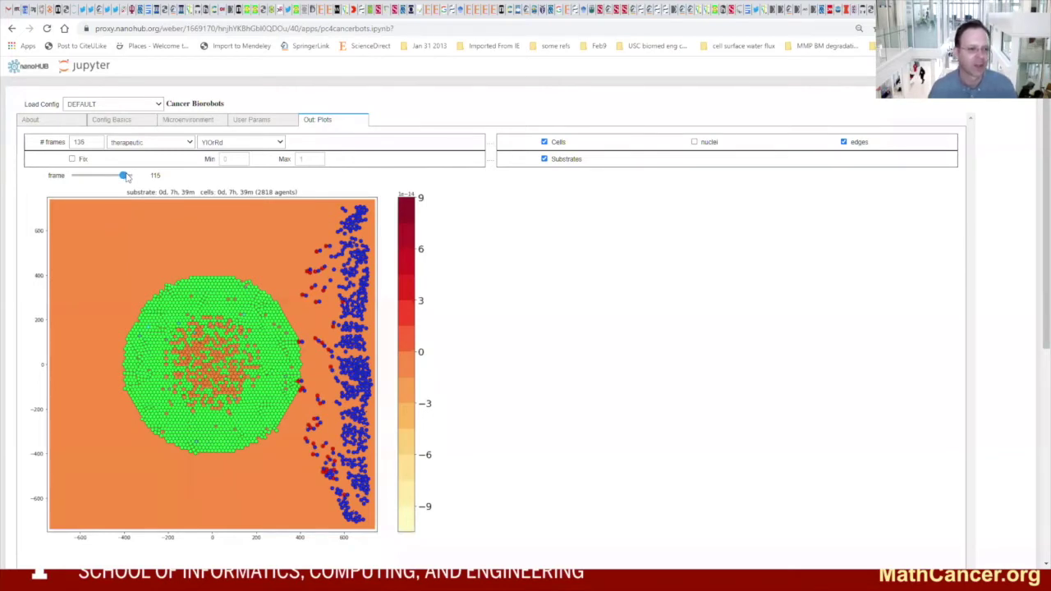
drag(127, 176, 174, 188)
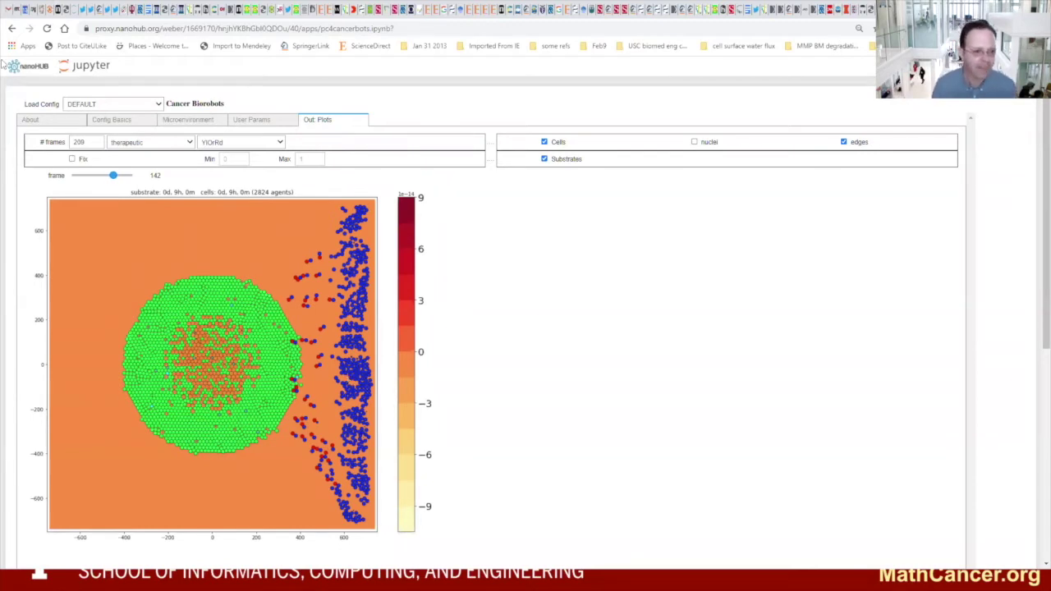
click(124, 176)
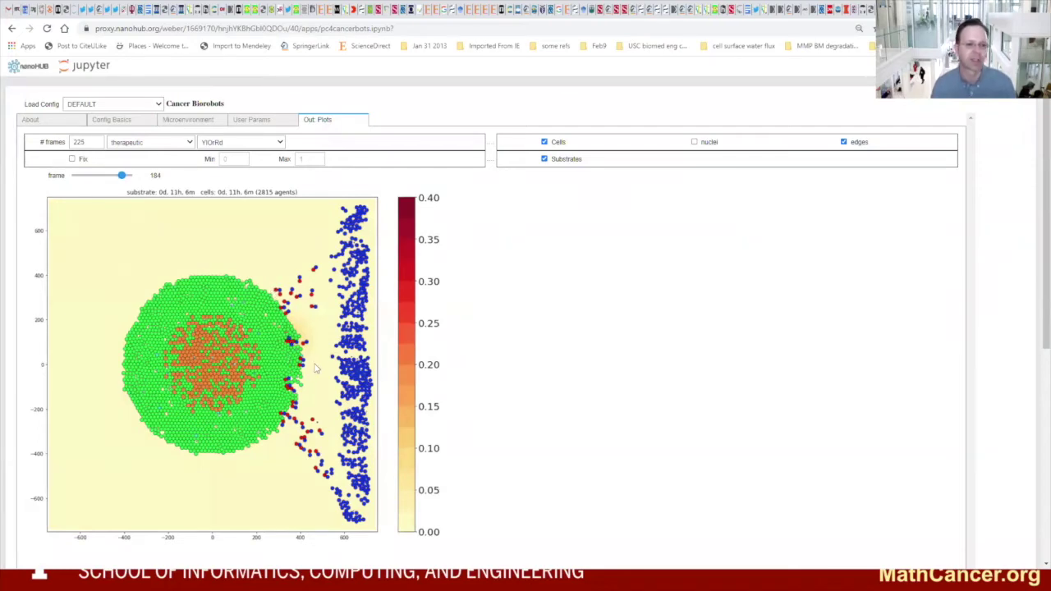
key(alt+Tab)
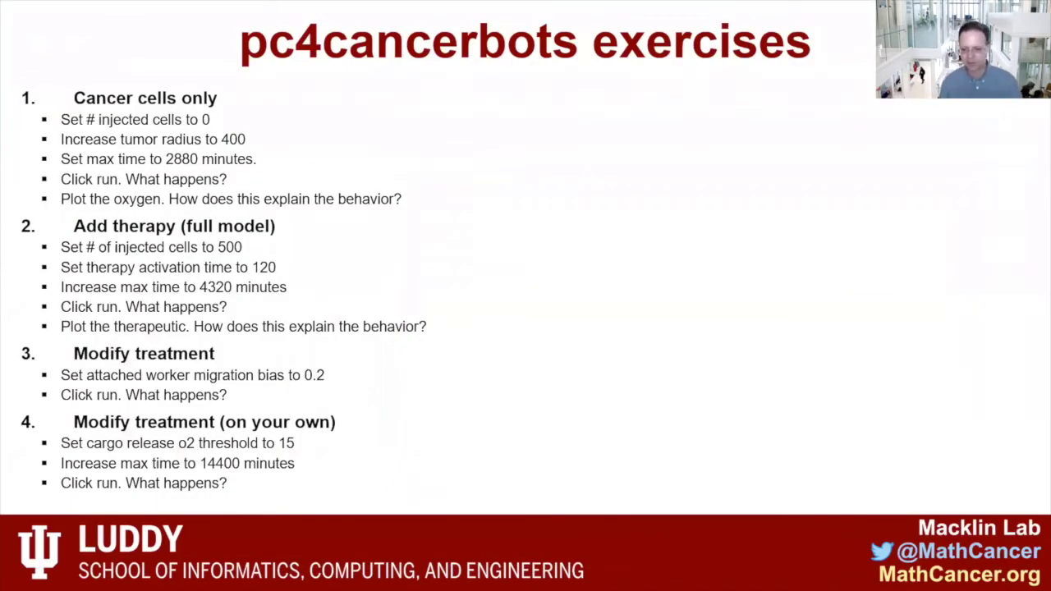